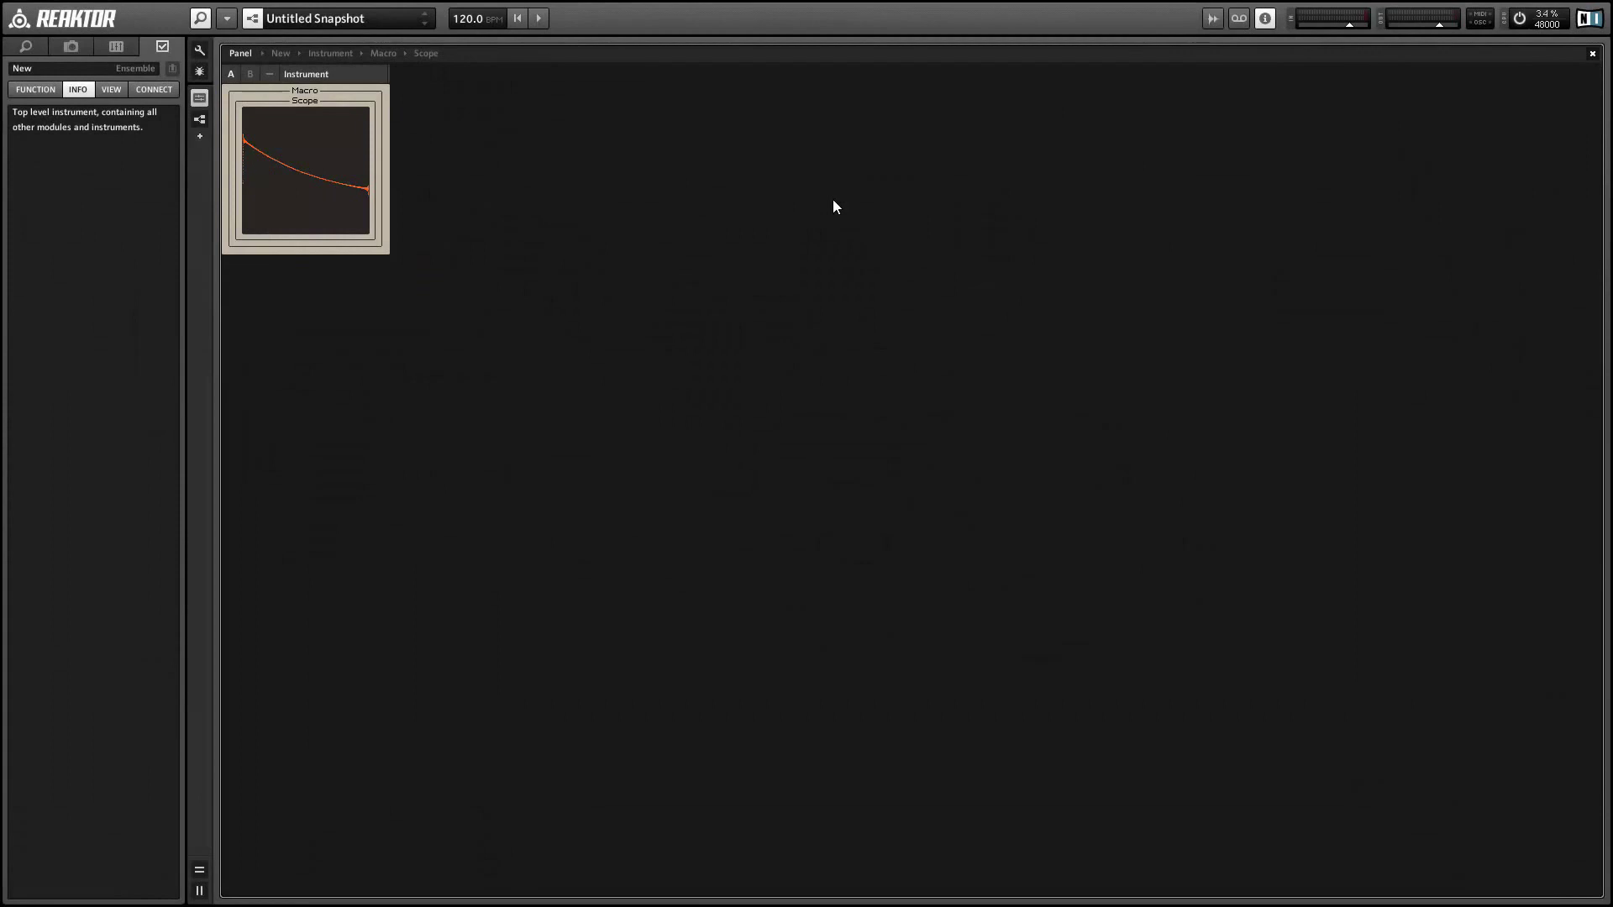
- Open the Scope's structure, then go up to the Macro with Ramp Osc, BLIT and Integrate
double_click(374, 98)
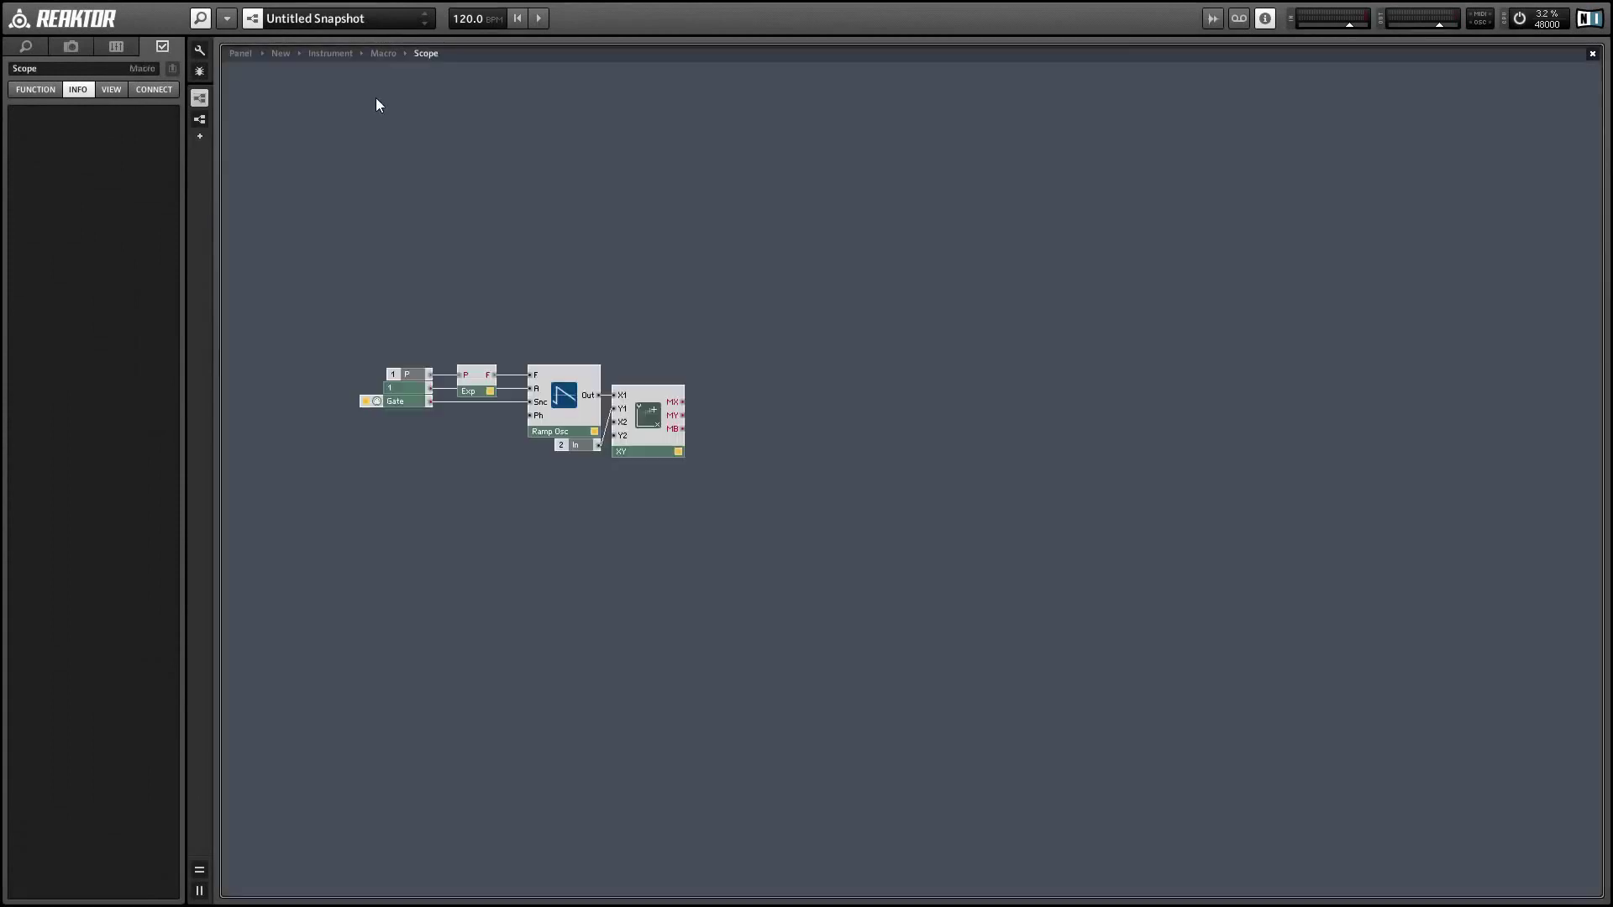
double_click(916, 365)
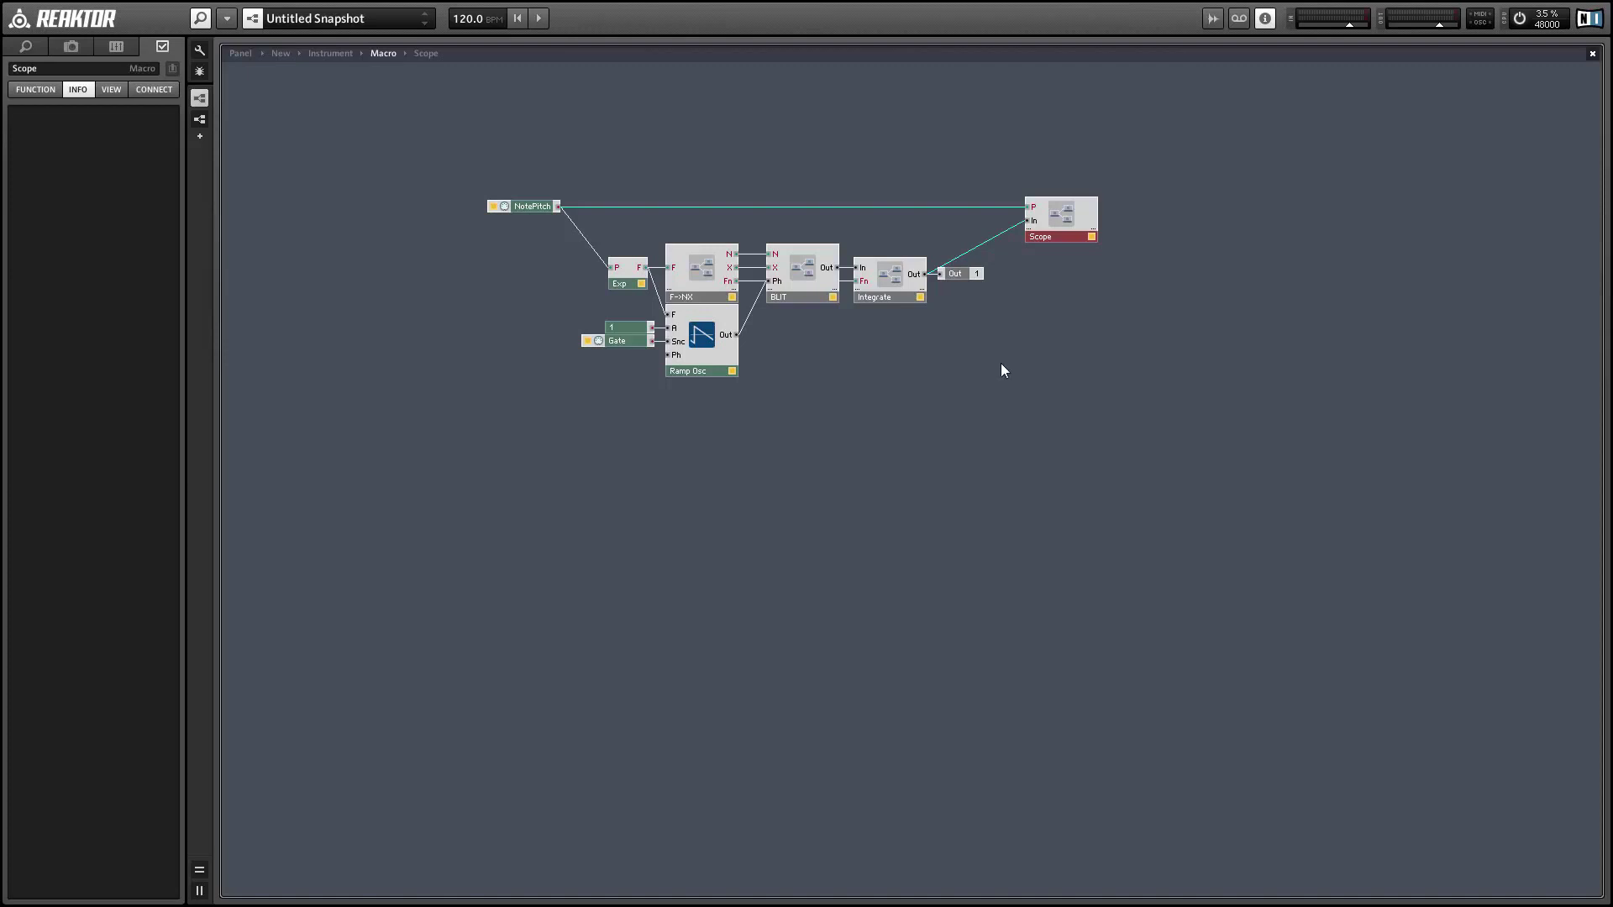
- Move the BLIT, Integrate, Out and Scope modules to the right to make room
drag(1267, 353, 900, 166)
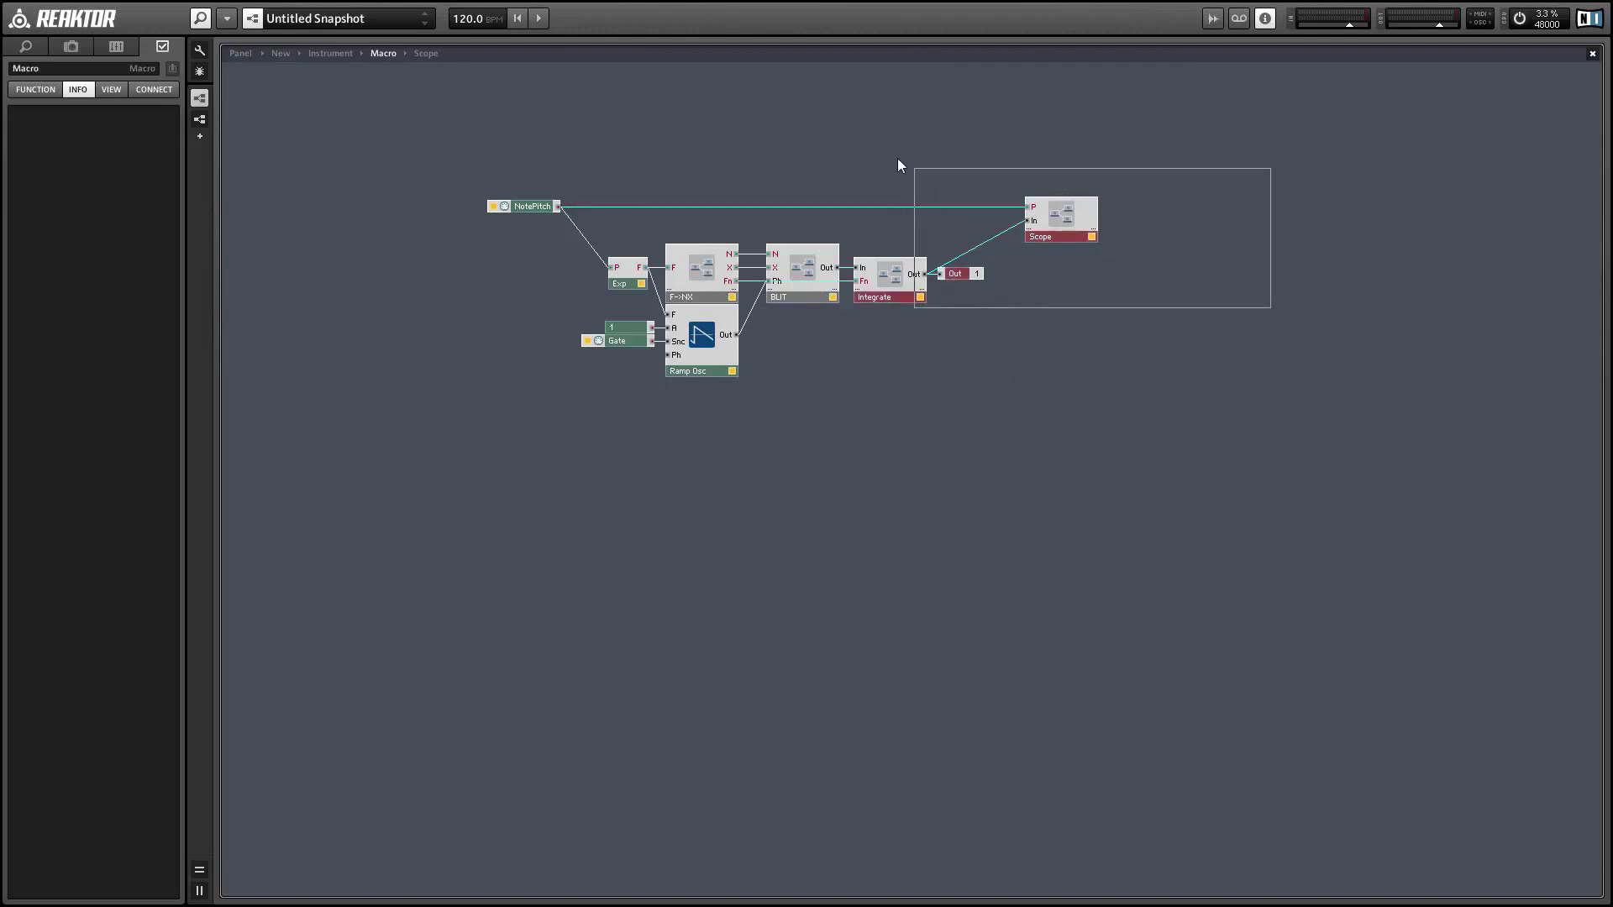
drag(1206, 359, 776, 144)
drag(884, 266, 1076, 294)
click(1037, 306)
- Insert a Math Add module fed by Ramp Osc Out, with a Constant on its lower input
right_click(790, 348)
mouse_move(1013, 422)
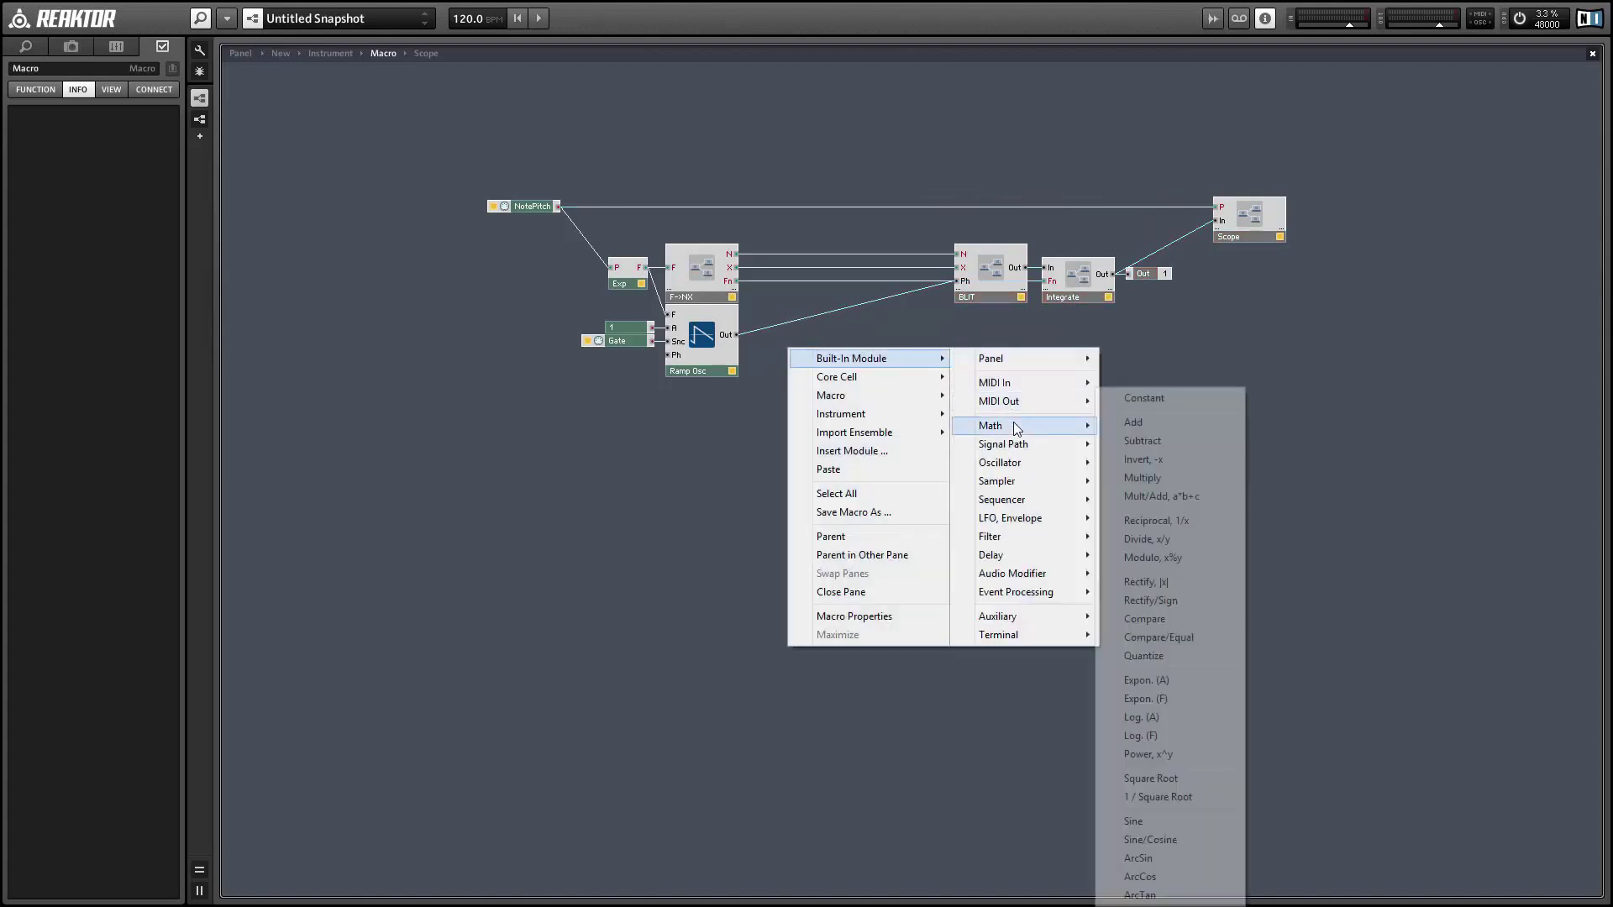
click(1126, 420)
drag(738, 336, 855, 360)
right_click(842, 346)
click(907, 375)
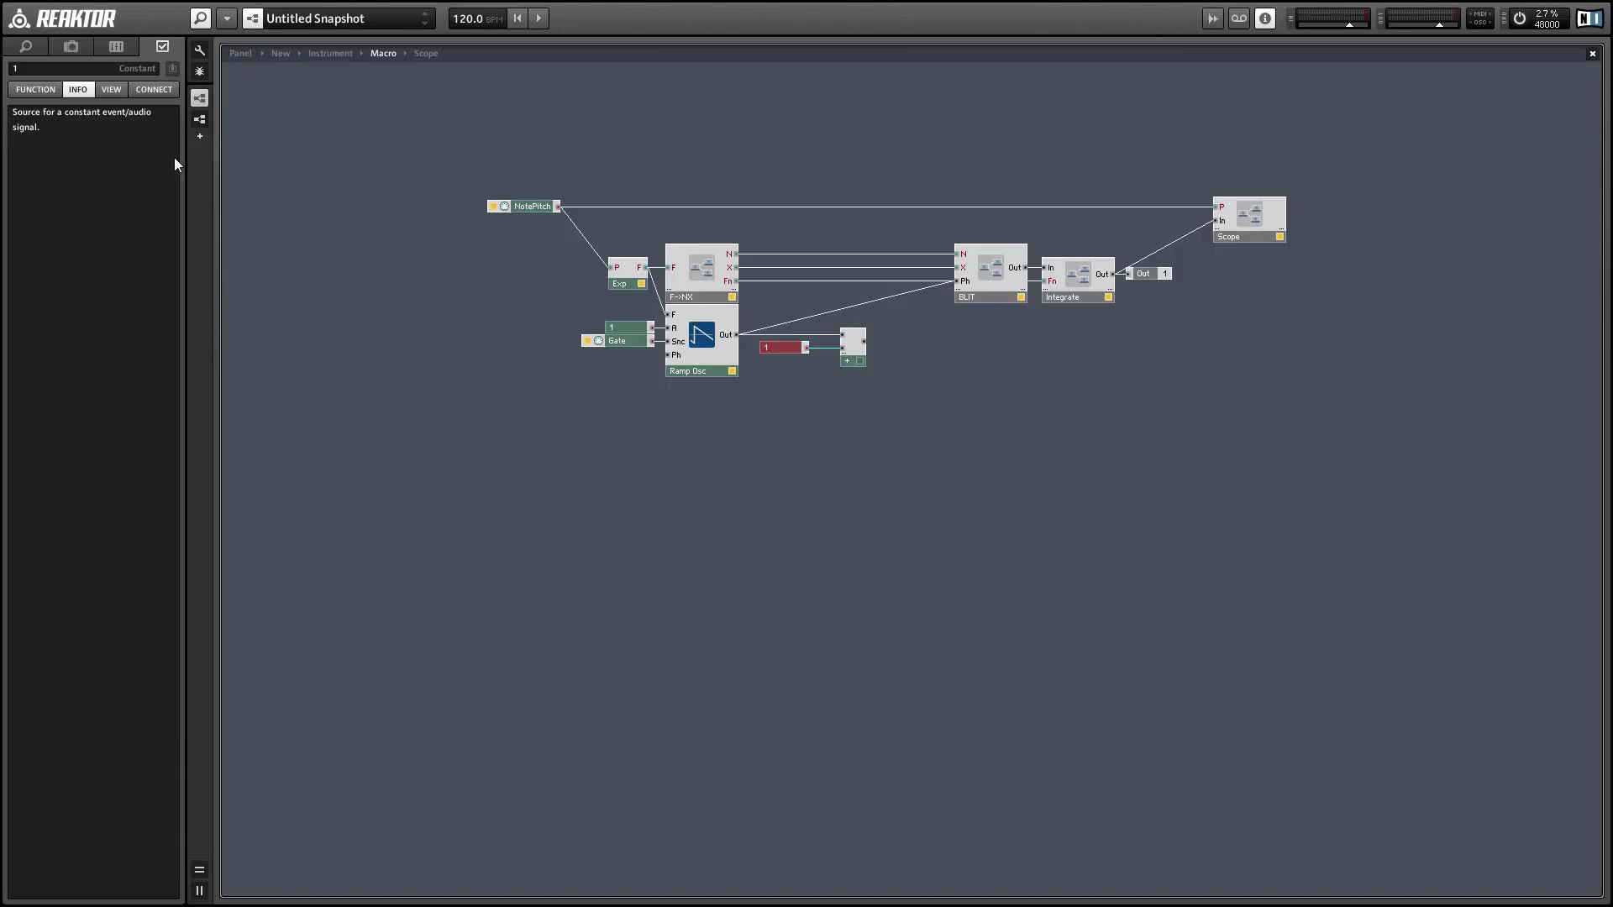
- Set the adder's constant to 0.5 and nudge the Add module into place
click(10, 68)
text(.5)
key(Return)
drag(858, 351, 848, 351)
click(971, 374)
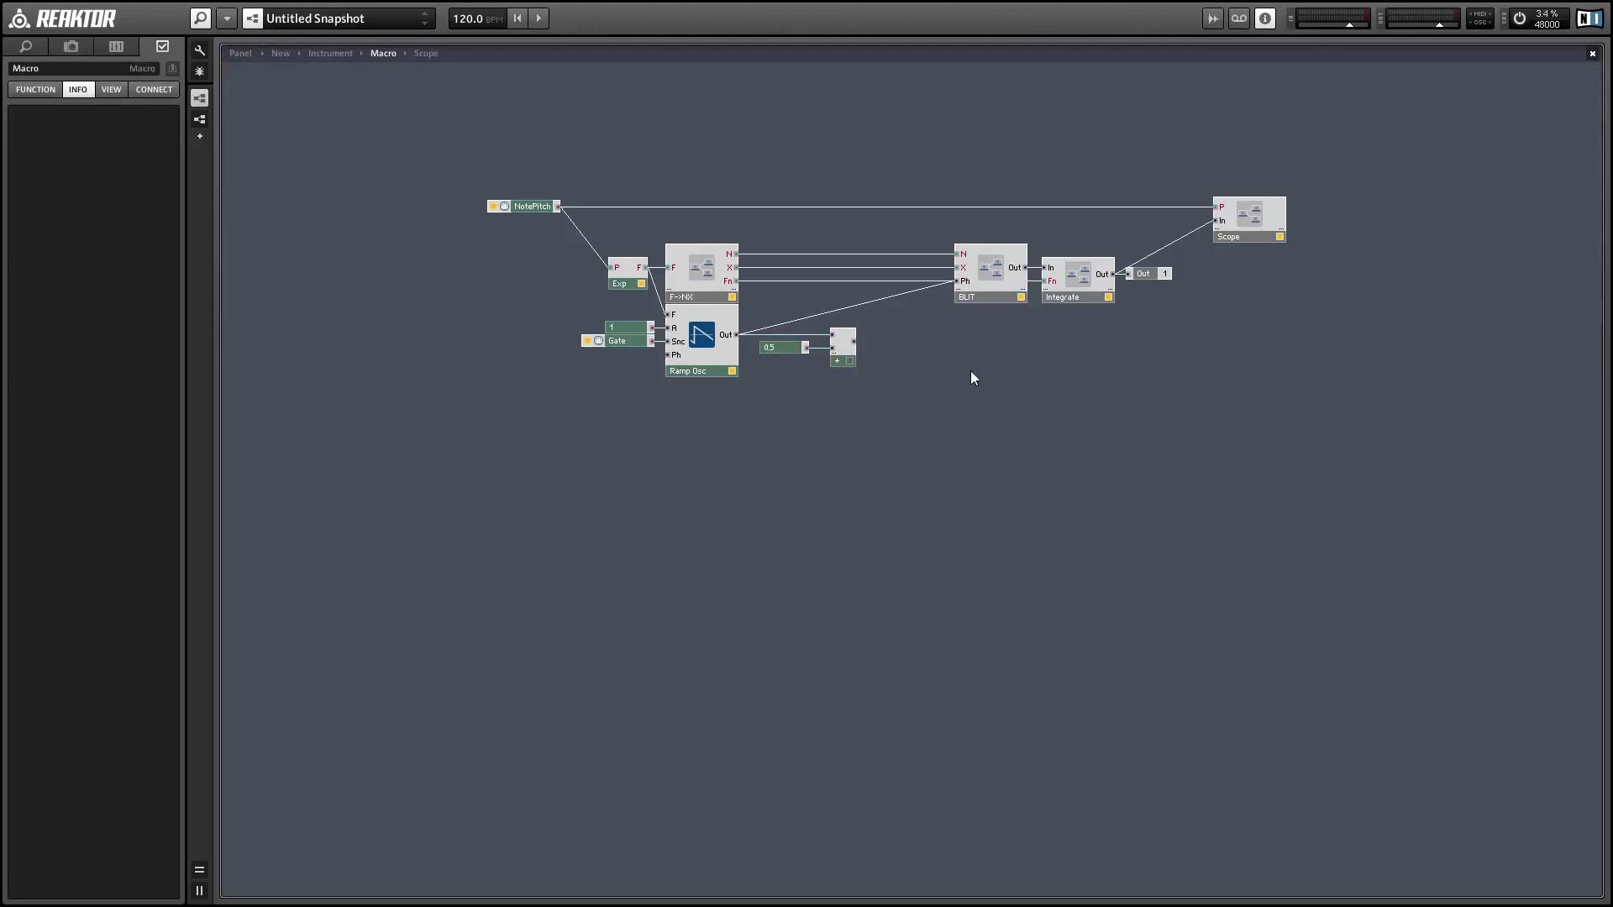
- Insert a Math Modulo (x%y) module beside the adder
right_click(924, 381)
mouse_move(941, 389)
mouse_move(1144, 455)
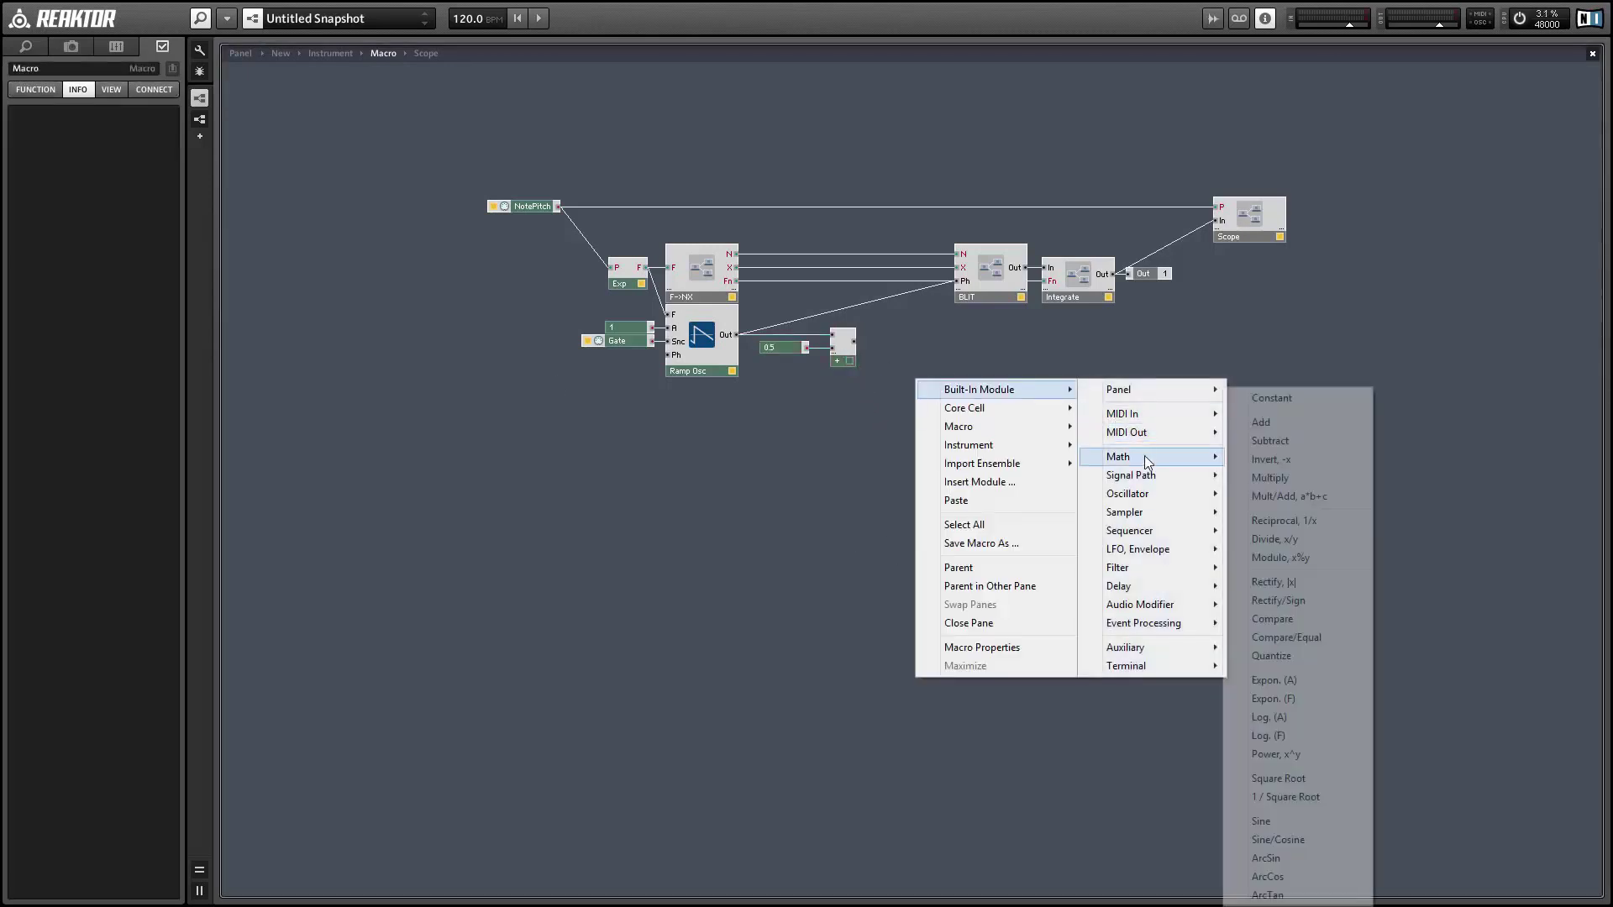
click(1311, 563)
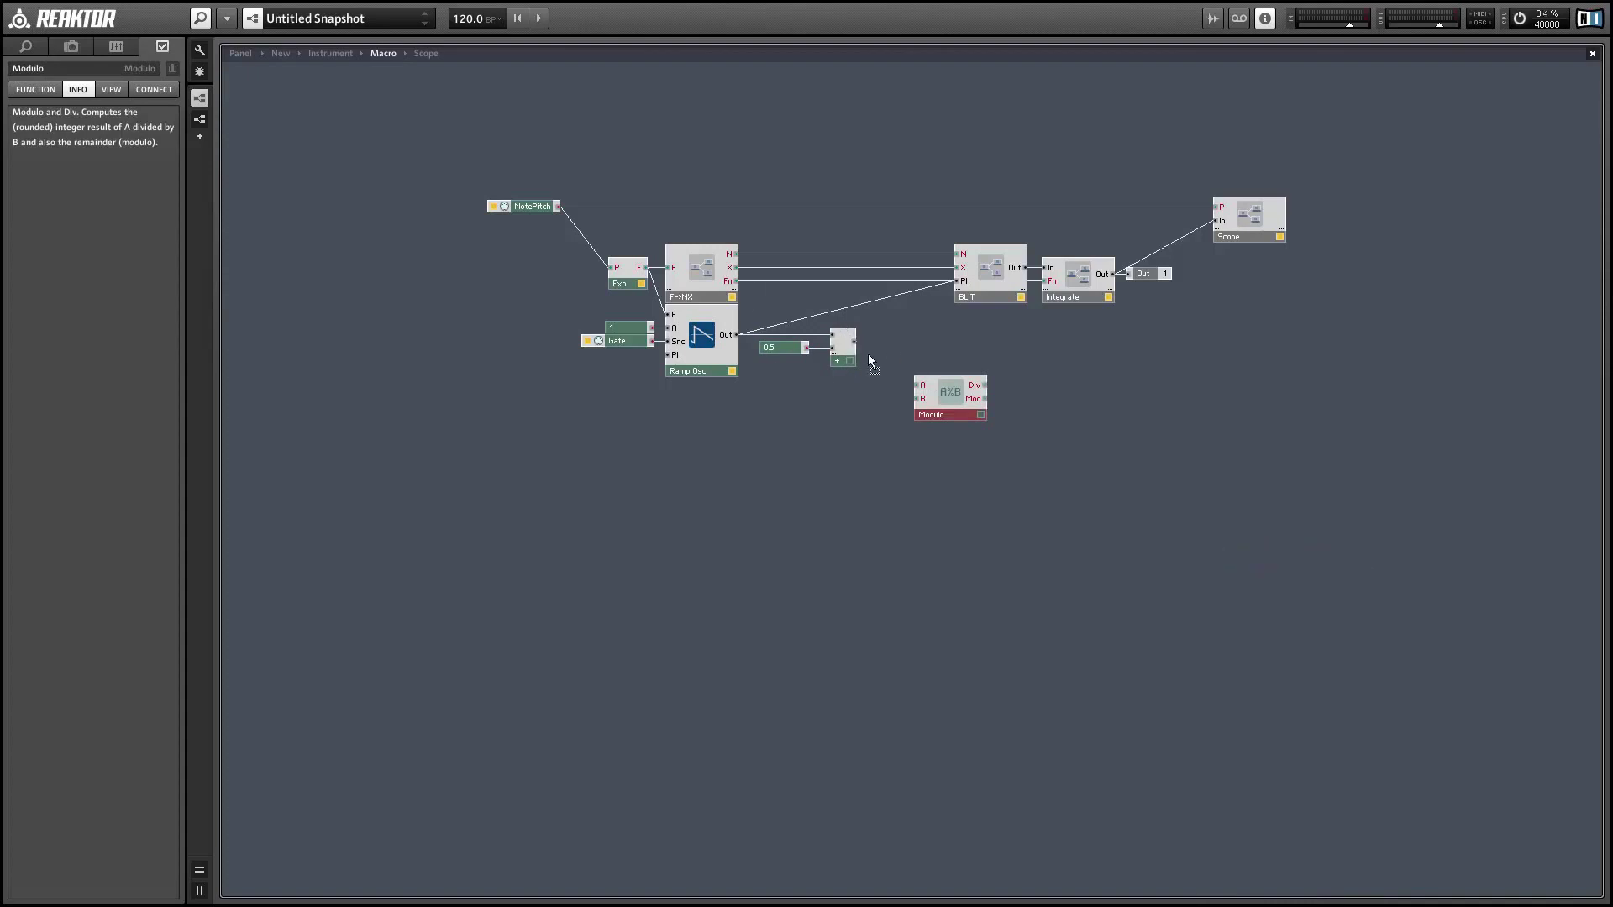
right_click(887, 378)
- Attach a constant 1 to Modulo's B input and arrange it beside the adder
click(881, 375)
right_click(883, 373)
click(903, 403)
drag(840, 371, 803, 361)
click(930, 387)
drag(930, 386, 920, 377)
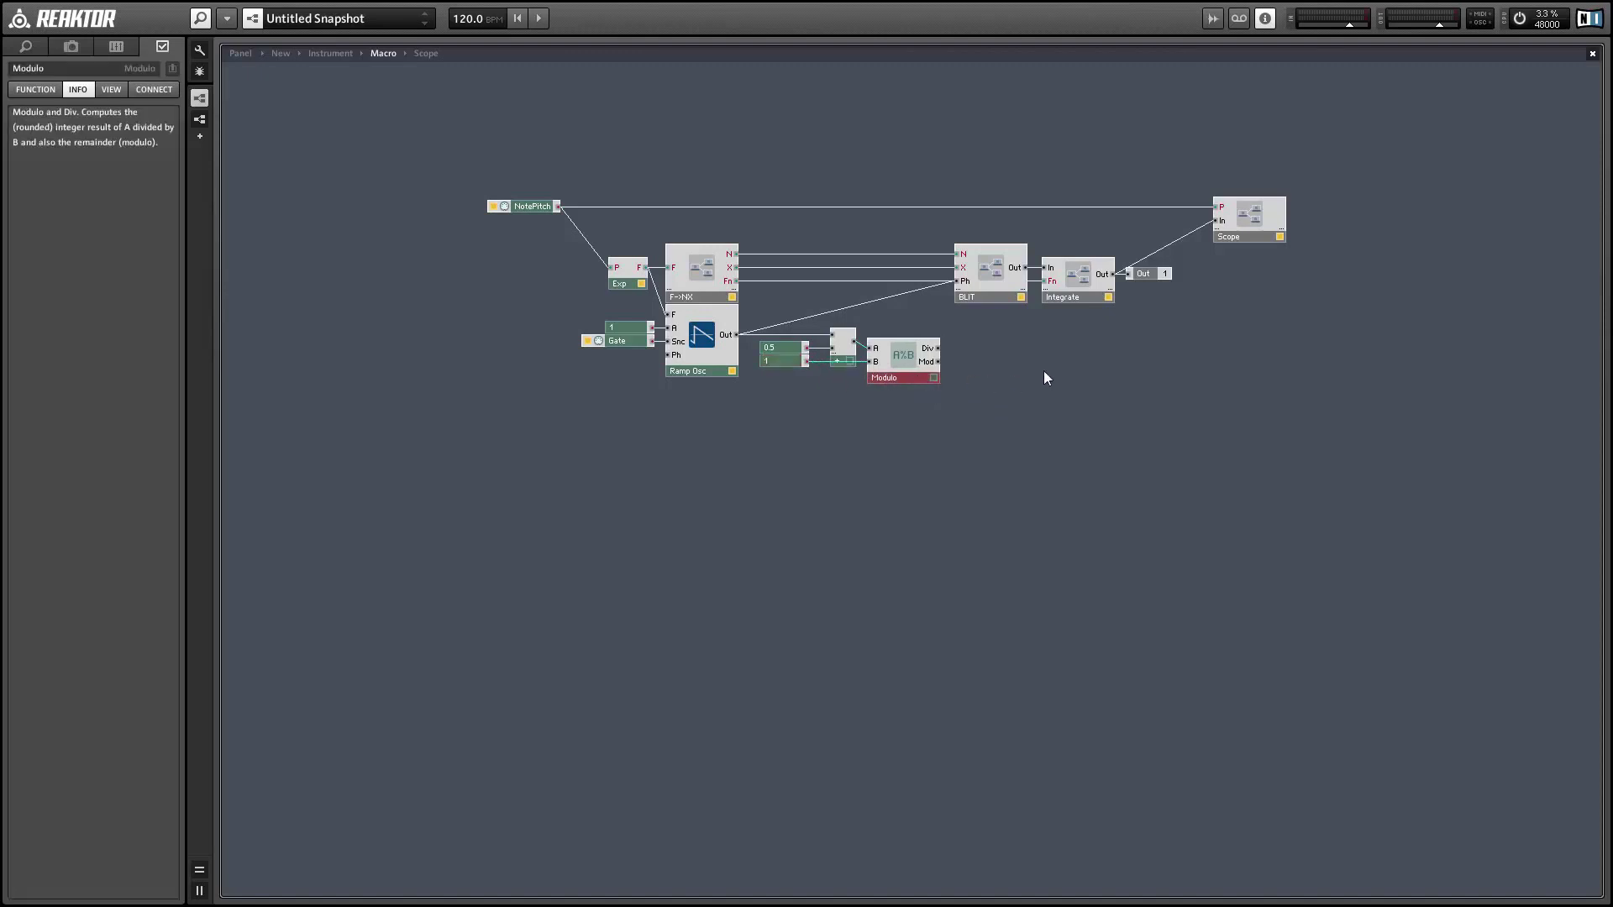
- Duplicate the BLIT and feed Modulo's Mod output into the copy's Ph input
click(999, 298)
drag(996, 302, 968, 348)
click(943, 362)
drag(1021, 365, 1014, 370)
- Shift the Integrate, Out and Scope modules further right
drag(1074, 183, 1314, 336)
drag(1075, 289, 1165, 290)
click(1116, 341)
- Subtract the lower BLIT output from the upper one into Integrate, then check the Scope
right_click(1116, 341)
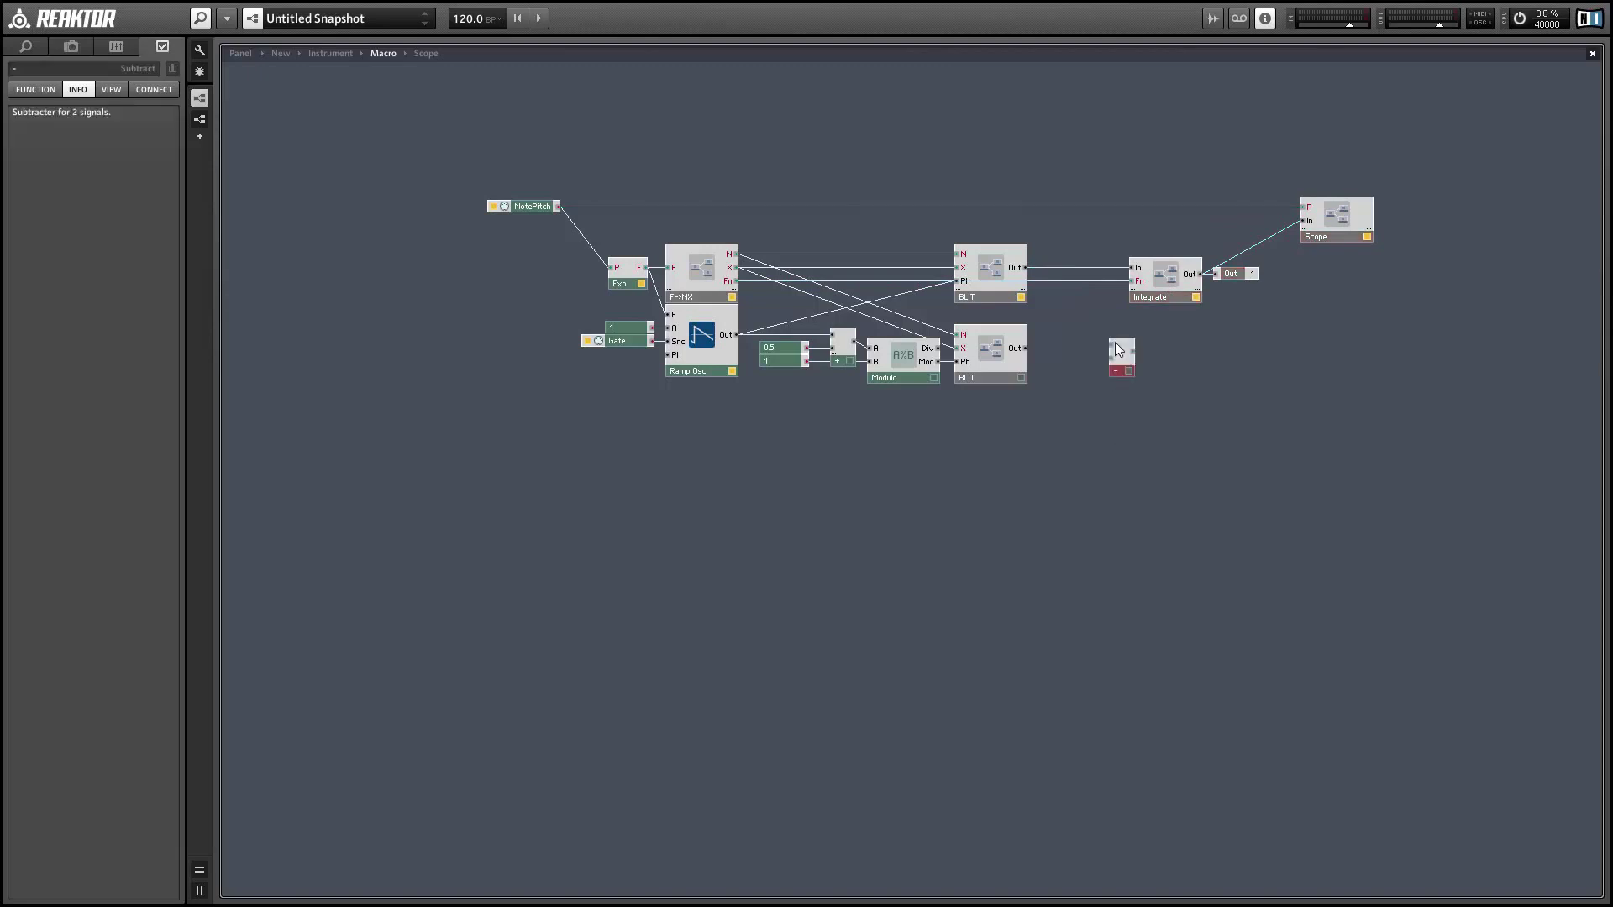
drag(1115, 341, 1025, 268)
drag(1023, 347, 1134, 268)
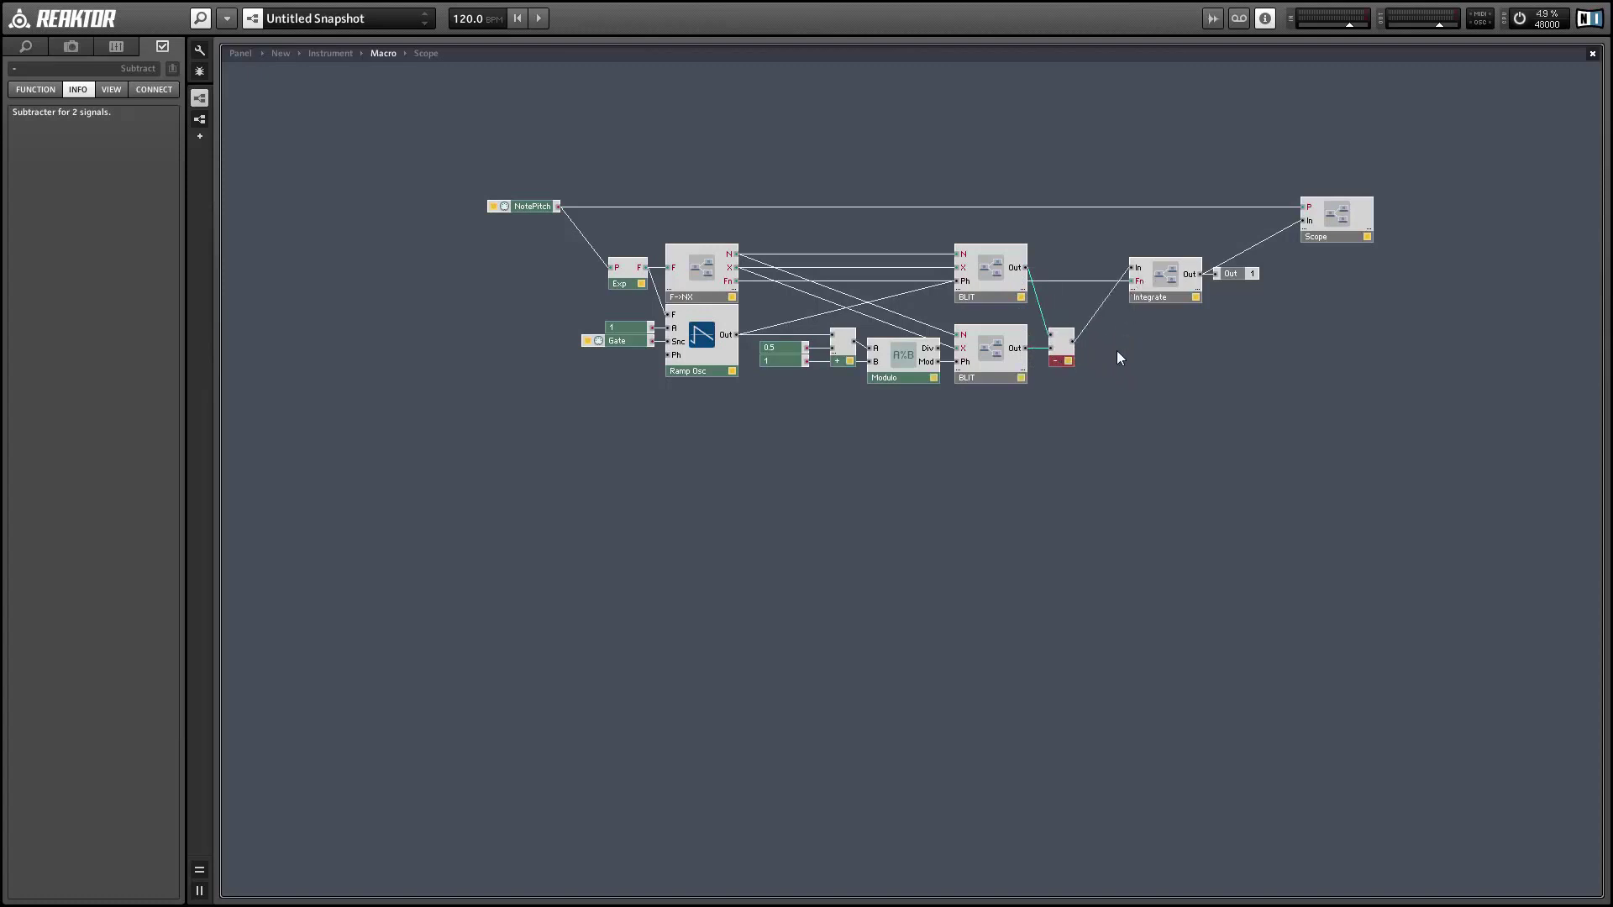
click(1125, 384)
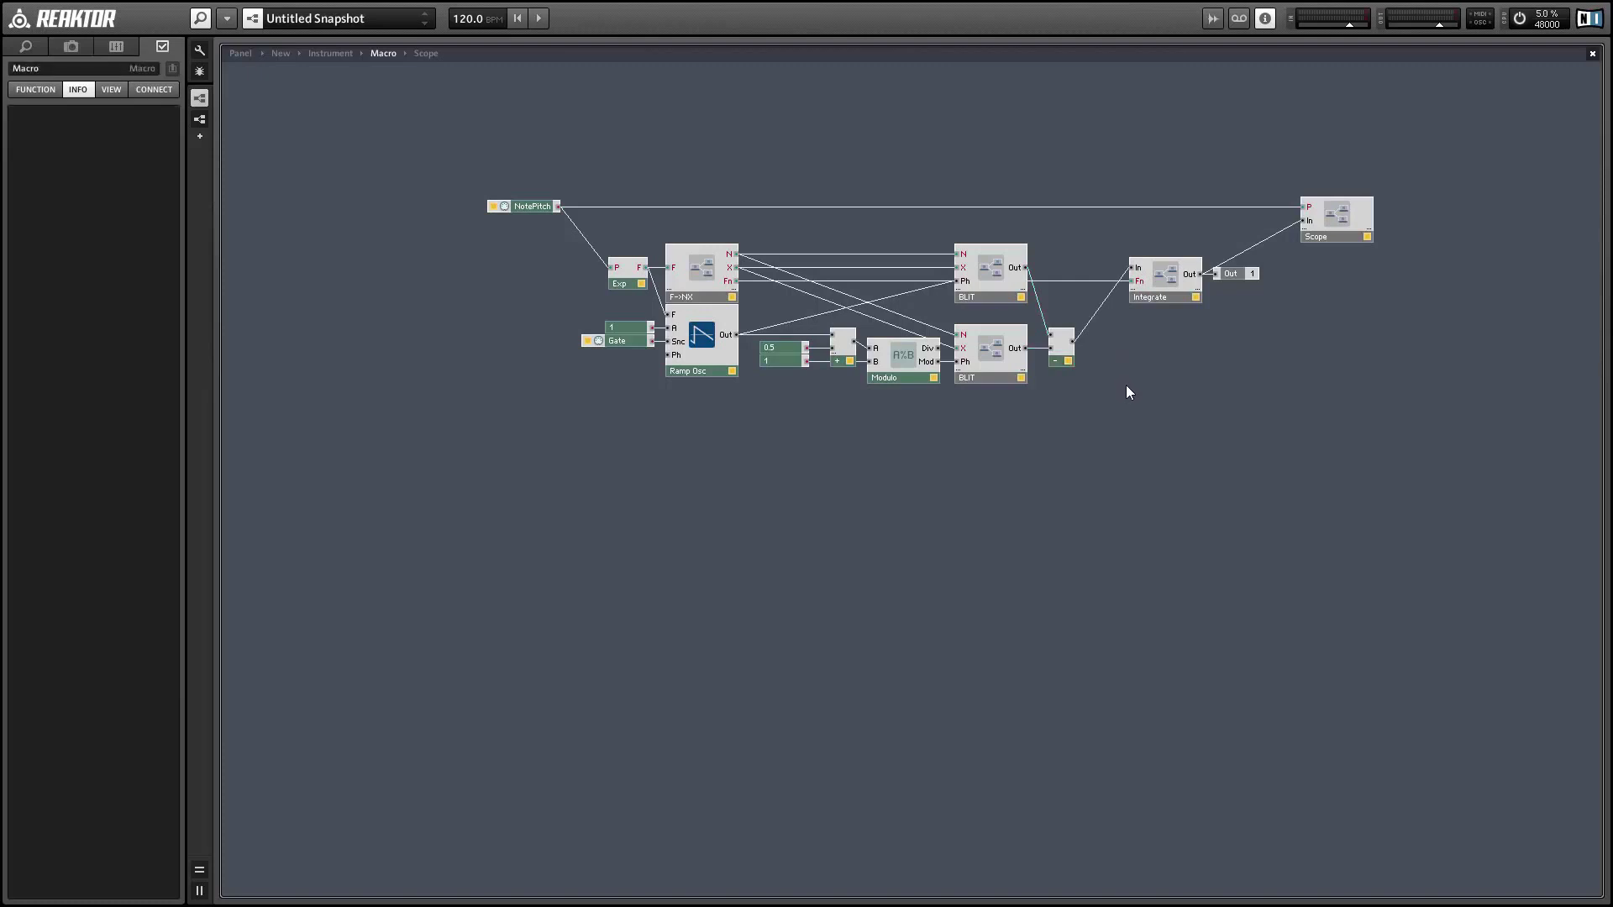
click(241, 53)
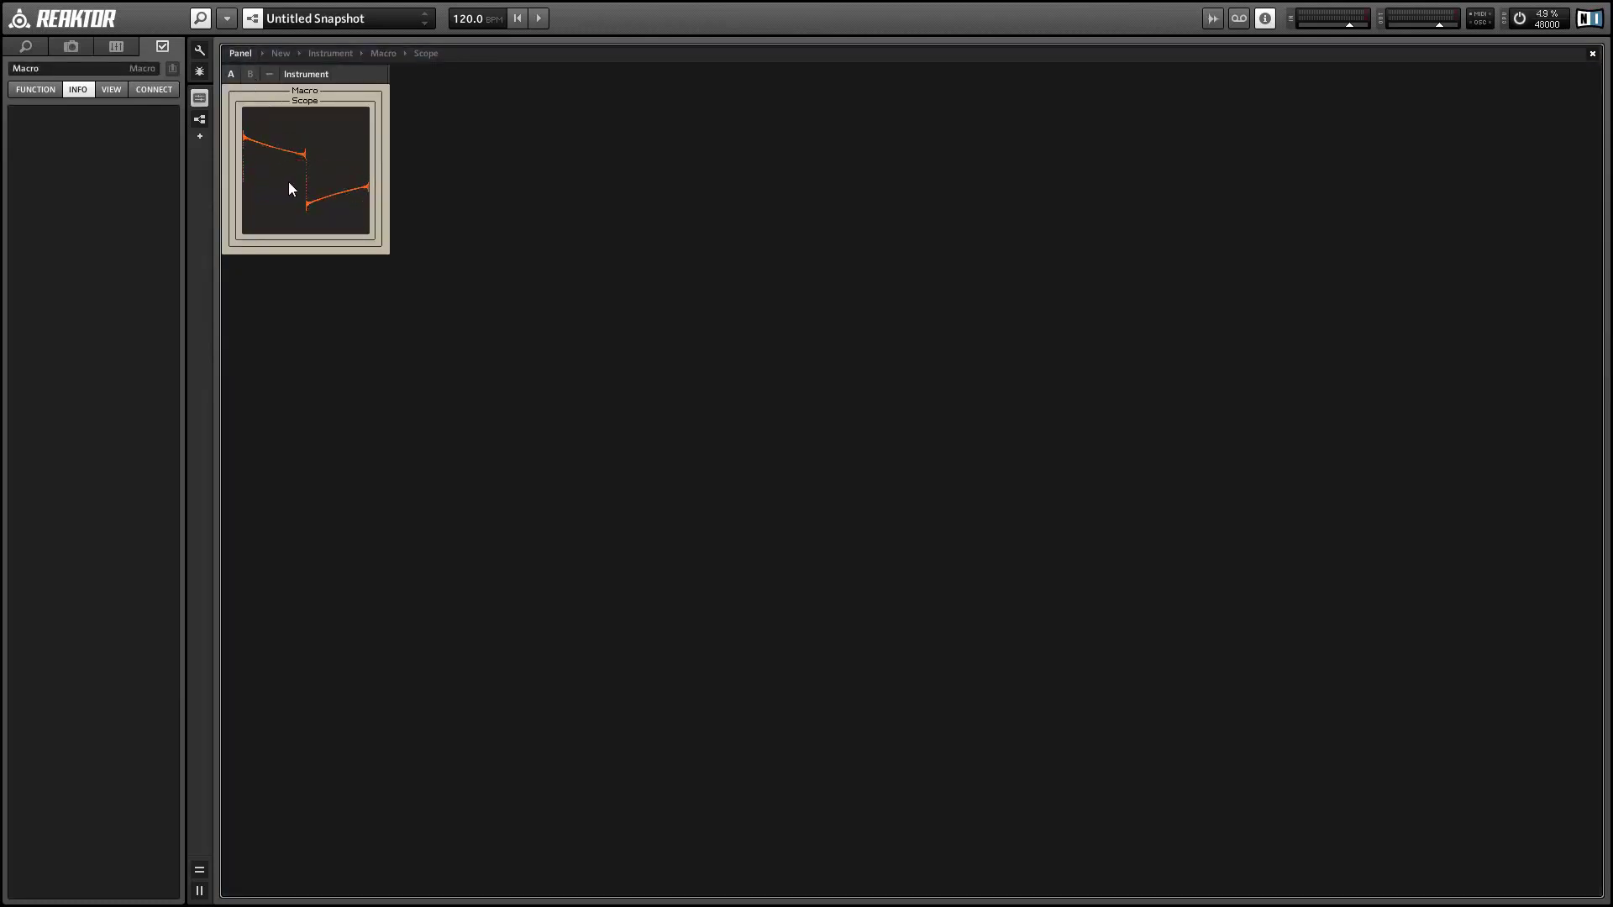
double_click(372, 159)
- Return to the Macro, reposition the oscillator group and move the 0.5 constant down
double_click(736, 497)
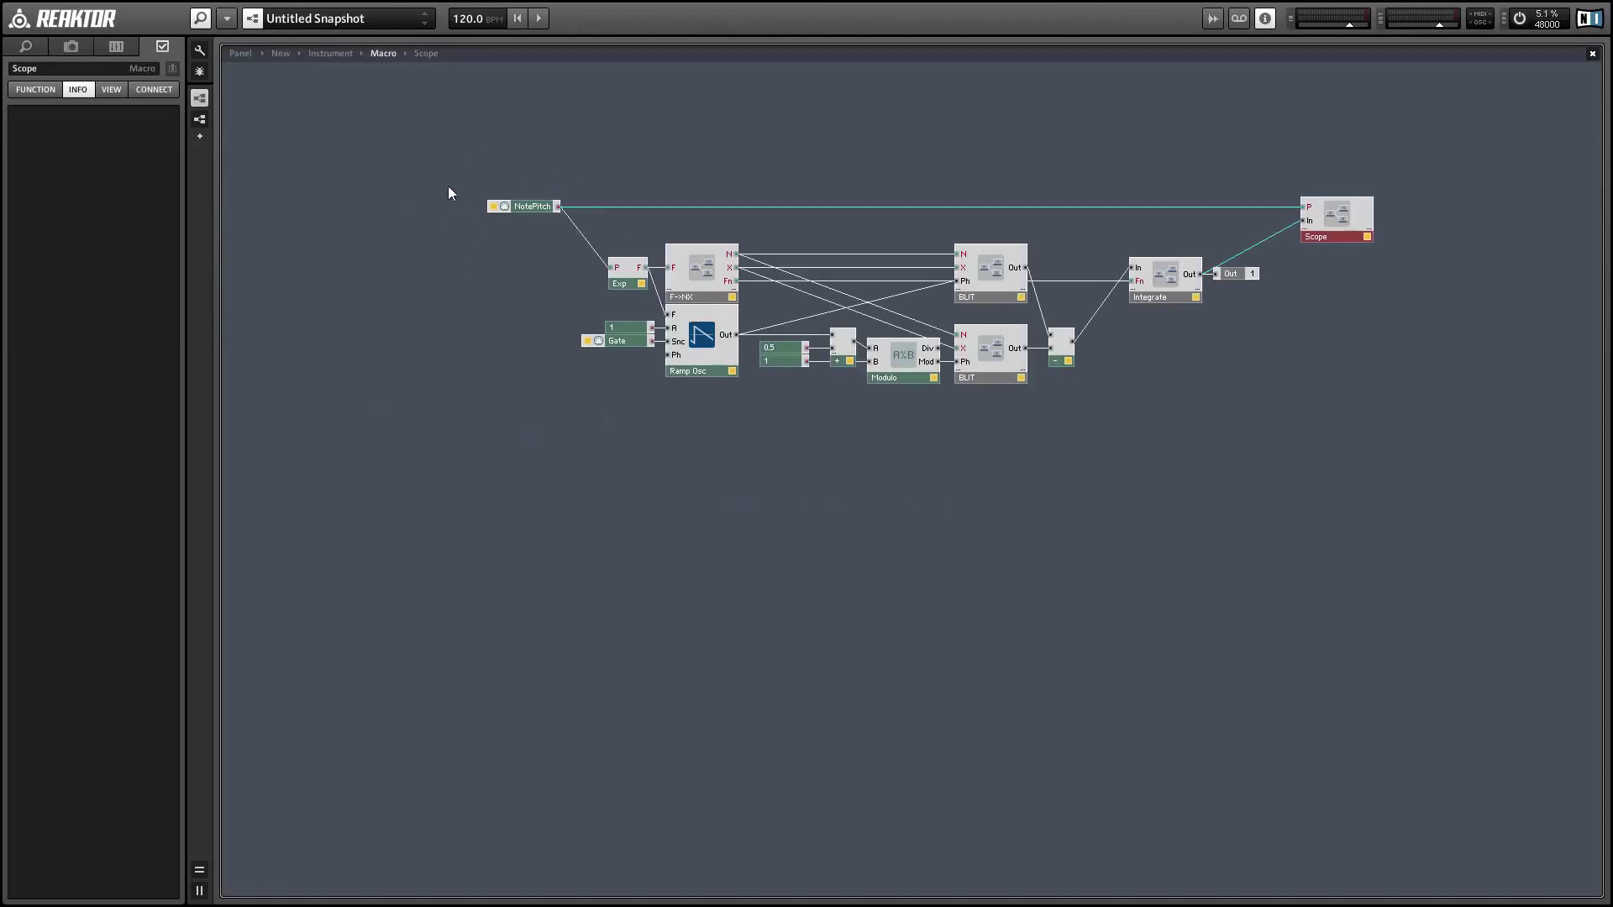
drag(1008, 433, 497, 173)
mouse_move(998, 369)
mouse_down()
mouse_move(909, 373)
mouse_move(1005, 369)
mouse_up()
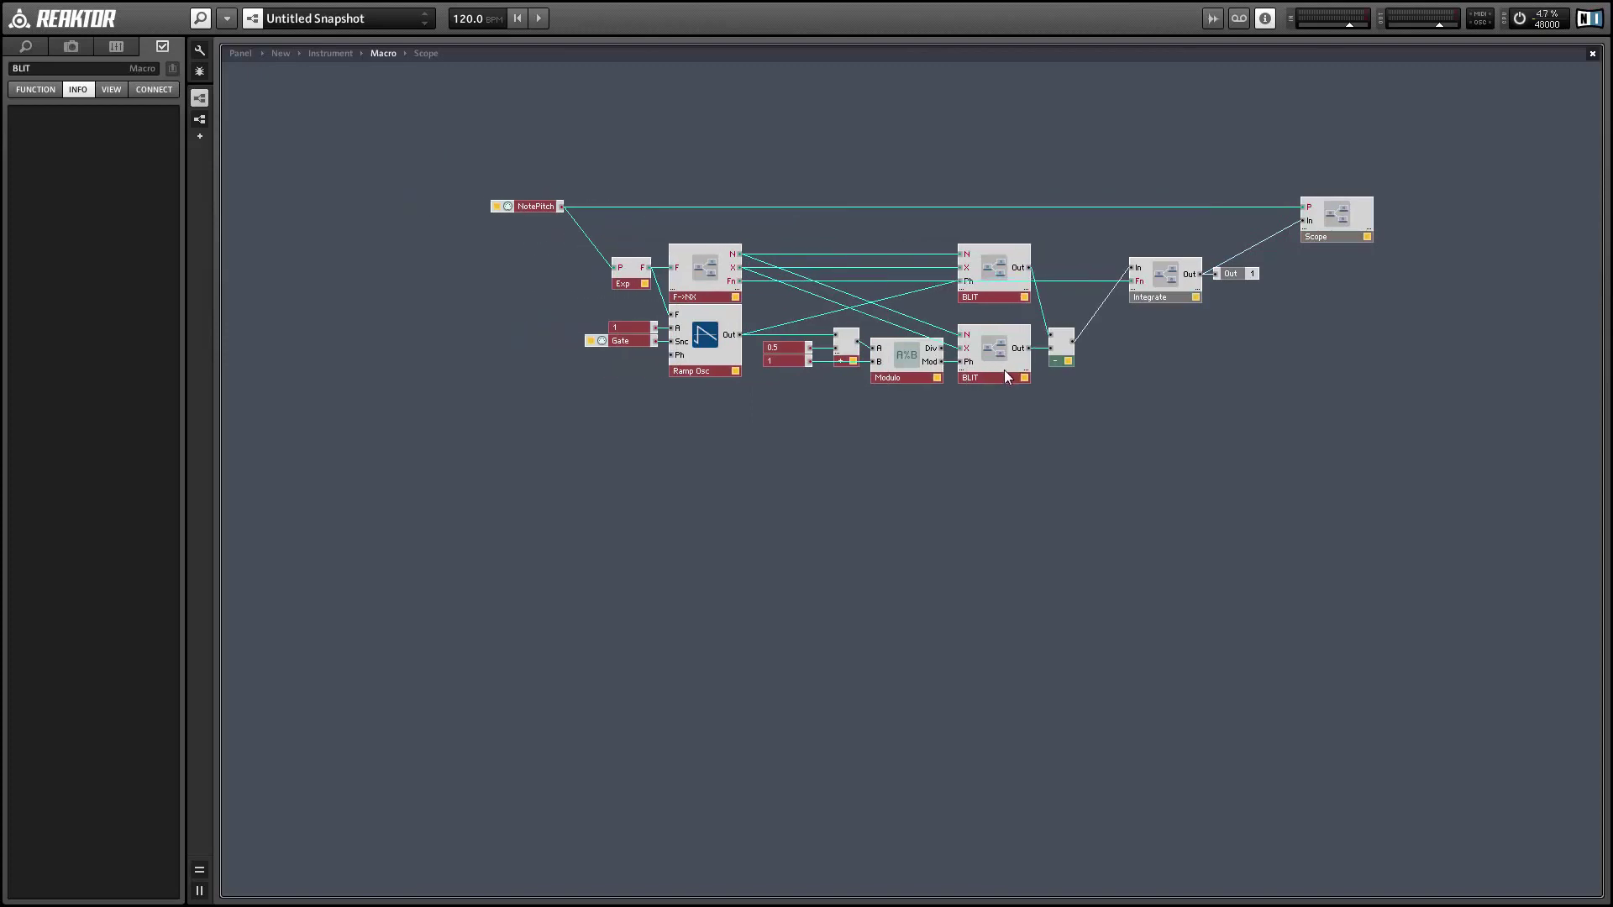
drag(773, 352, 728, 479)
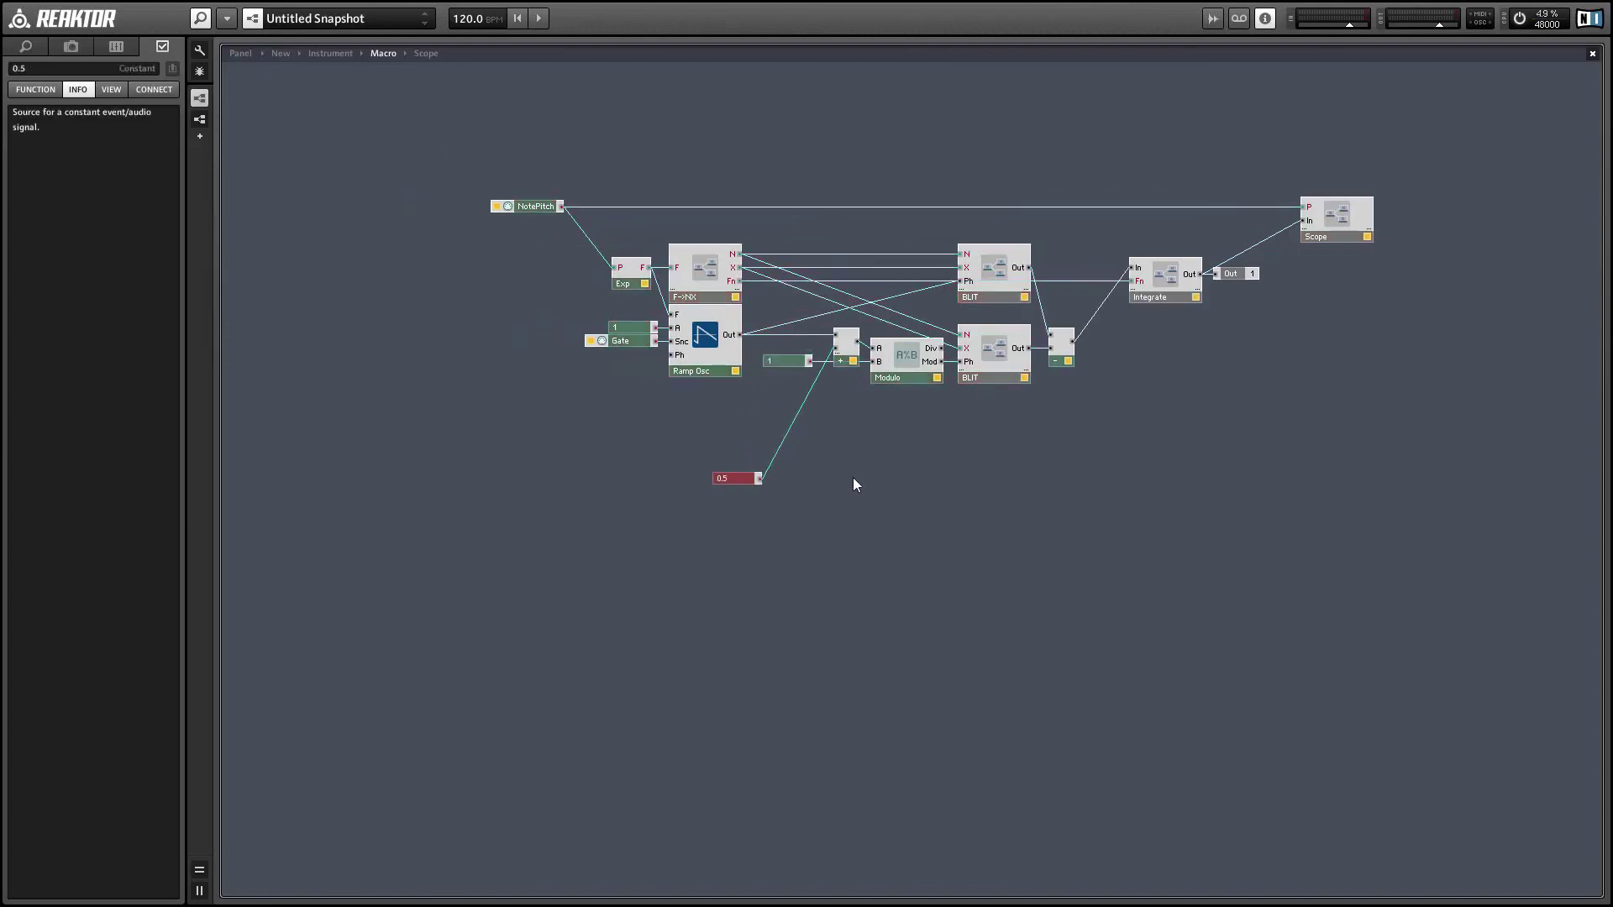
- Add a macro input port named W beside the constant 1, and delete the 0.5 constant
right_click(854, 478)
mouse_move(924, 488)
mouse_move(1083, 764)
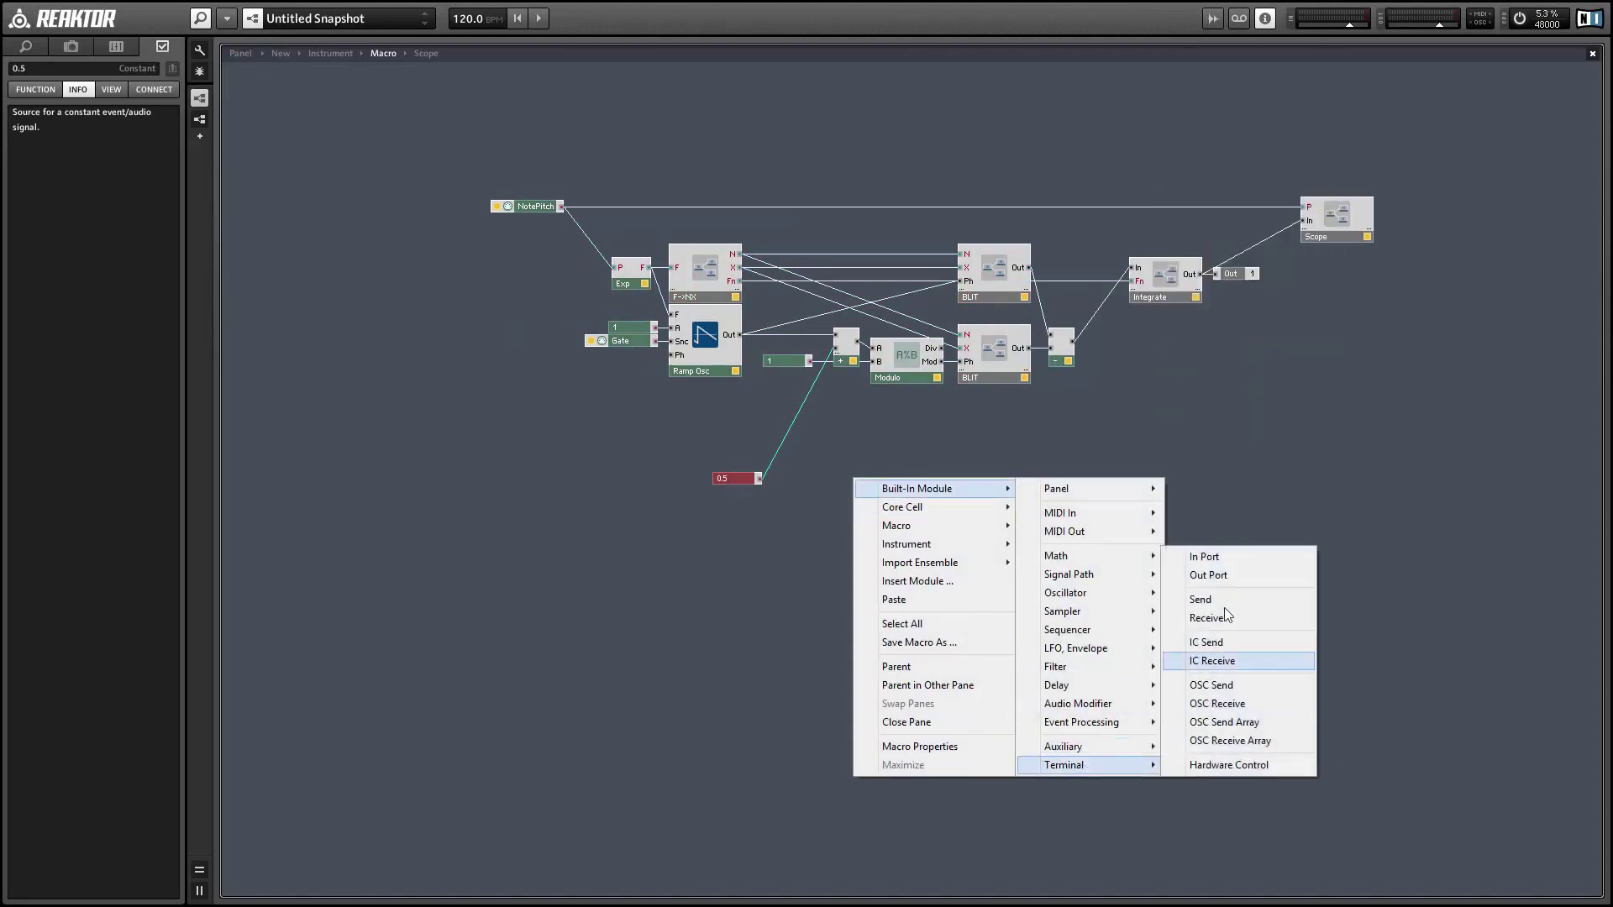
click(1232, 551)
click(25, 68)
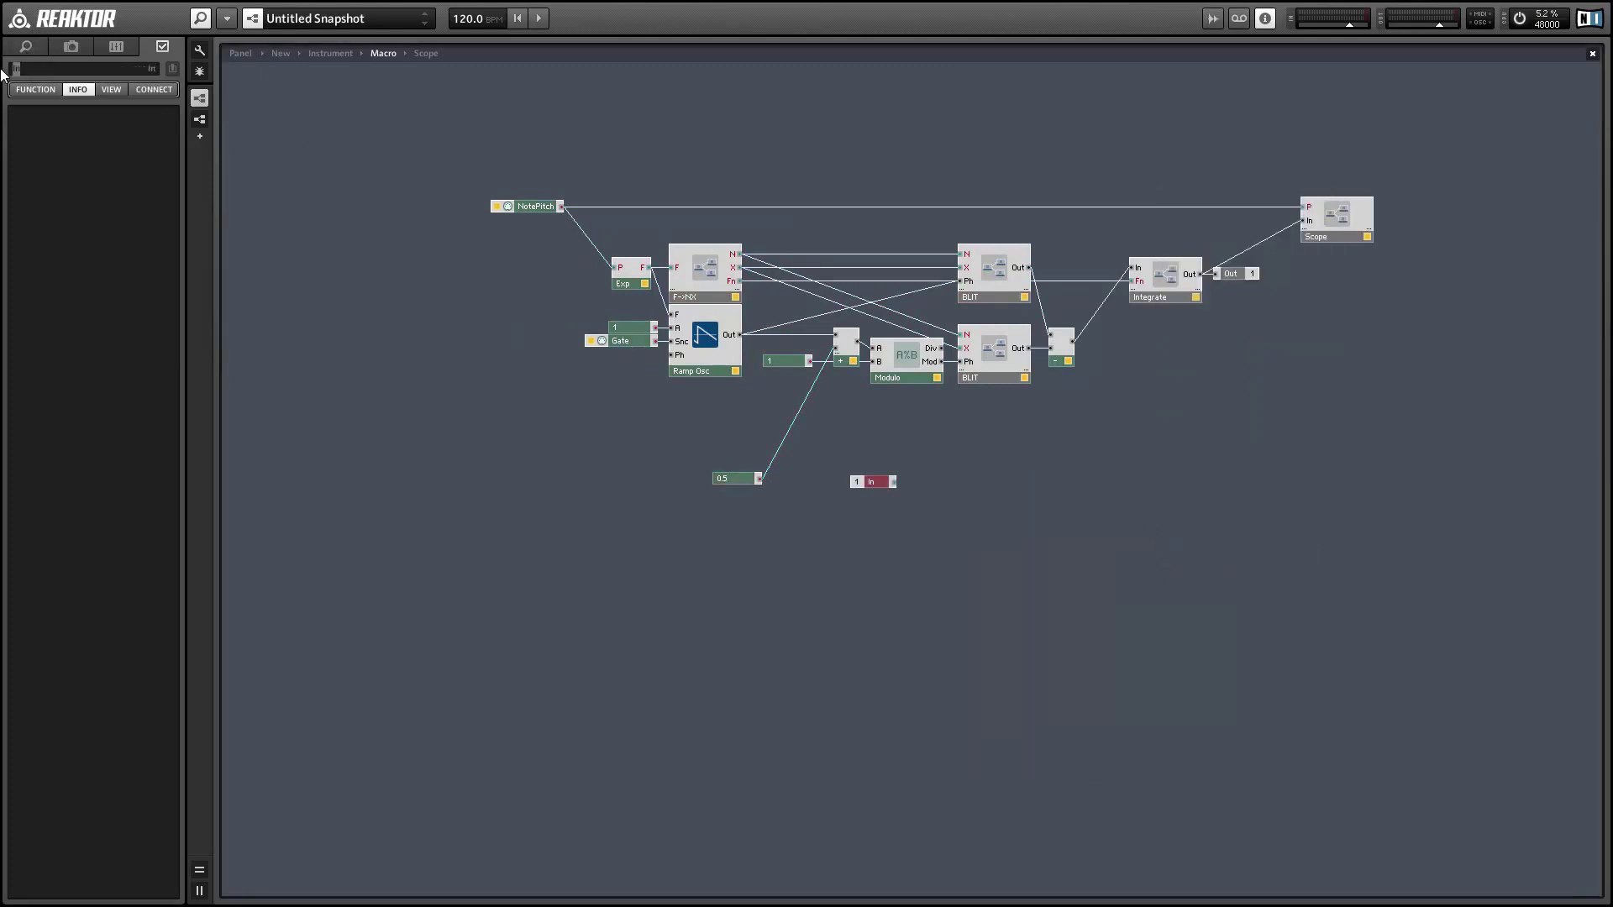
text(W)
key(Return)
click(868, 507)
drag(881, 485, 739, 482)
click(739, 481)
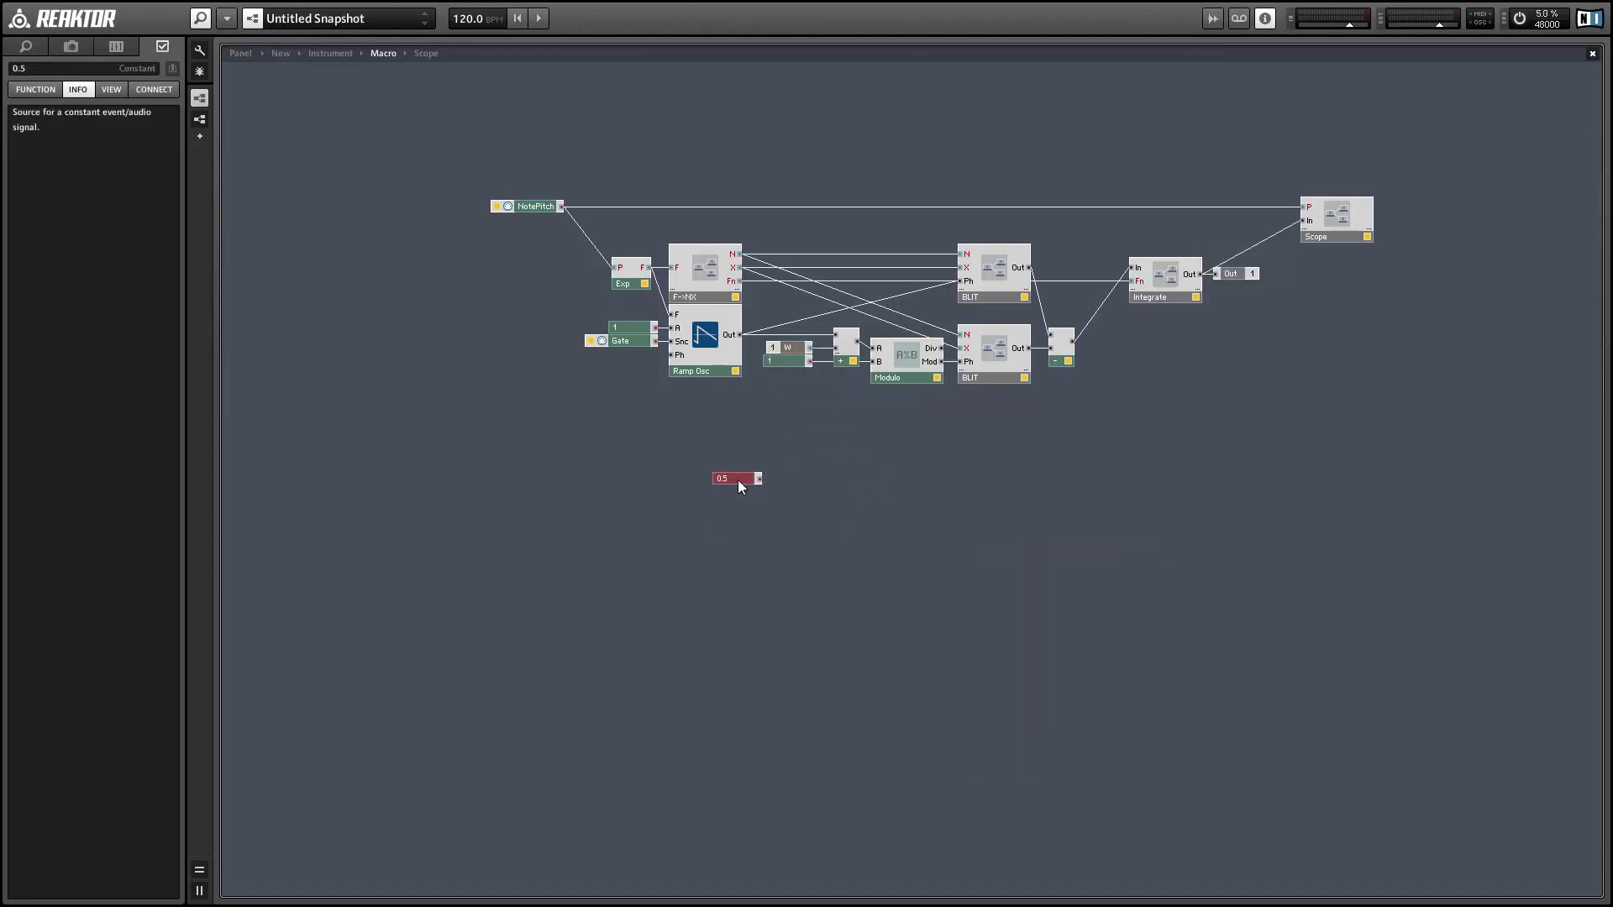
key(Delete)
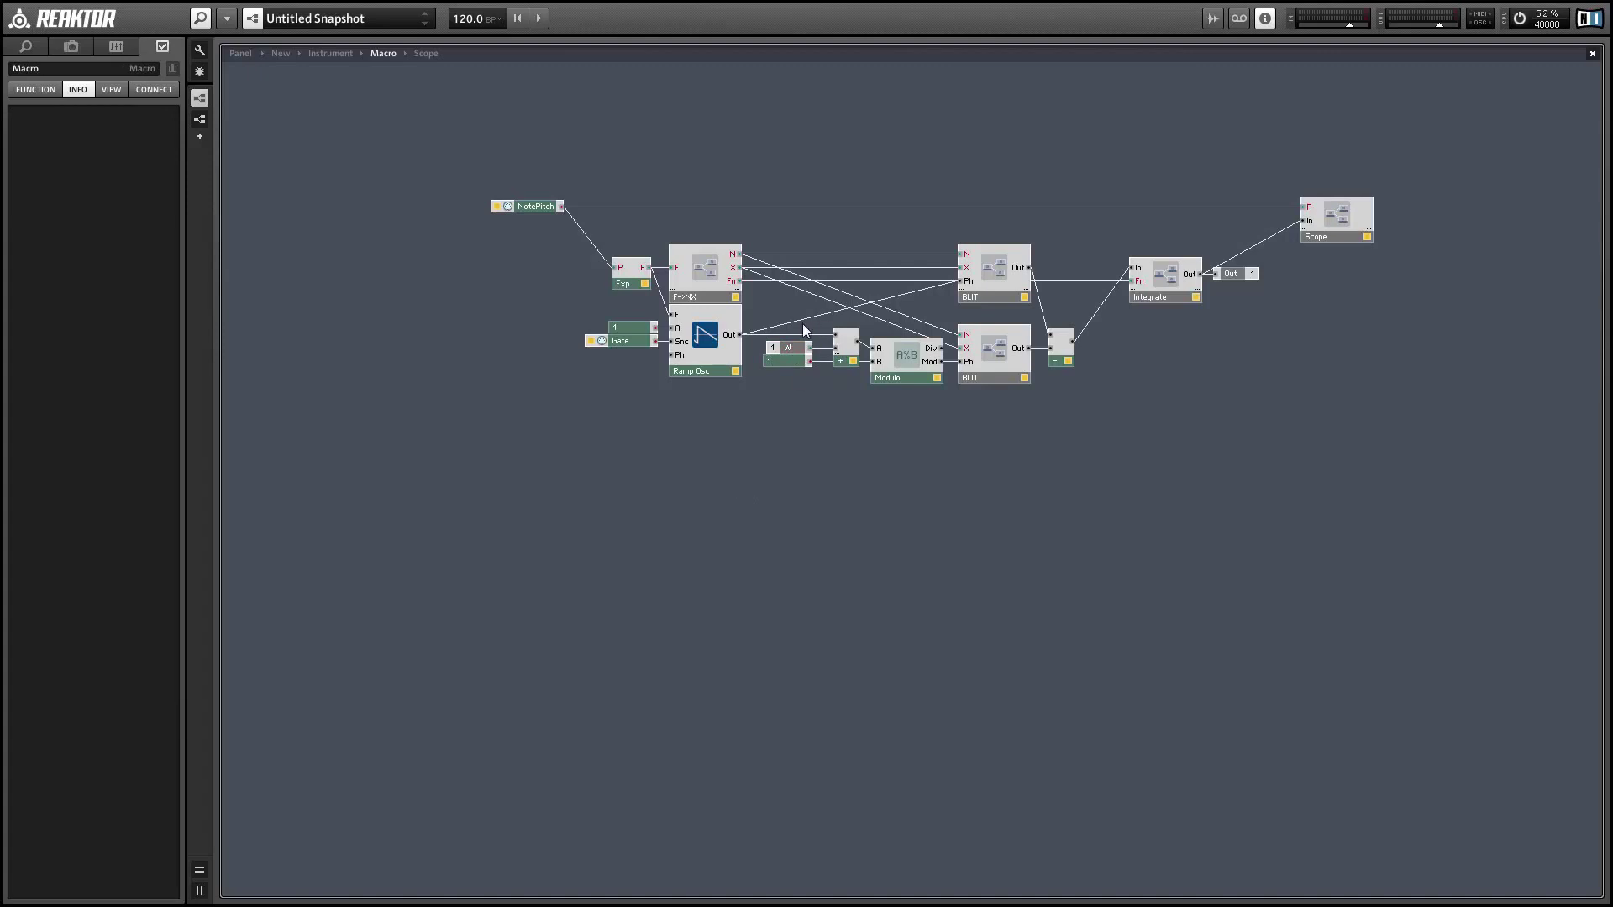
- At instrument level, create a control for the Macro's W input with maximum 0.5
click(789, 351)
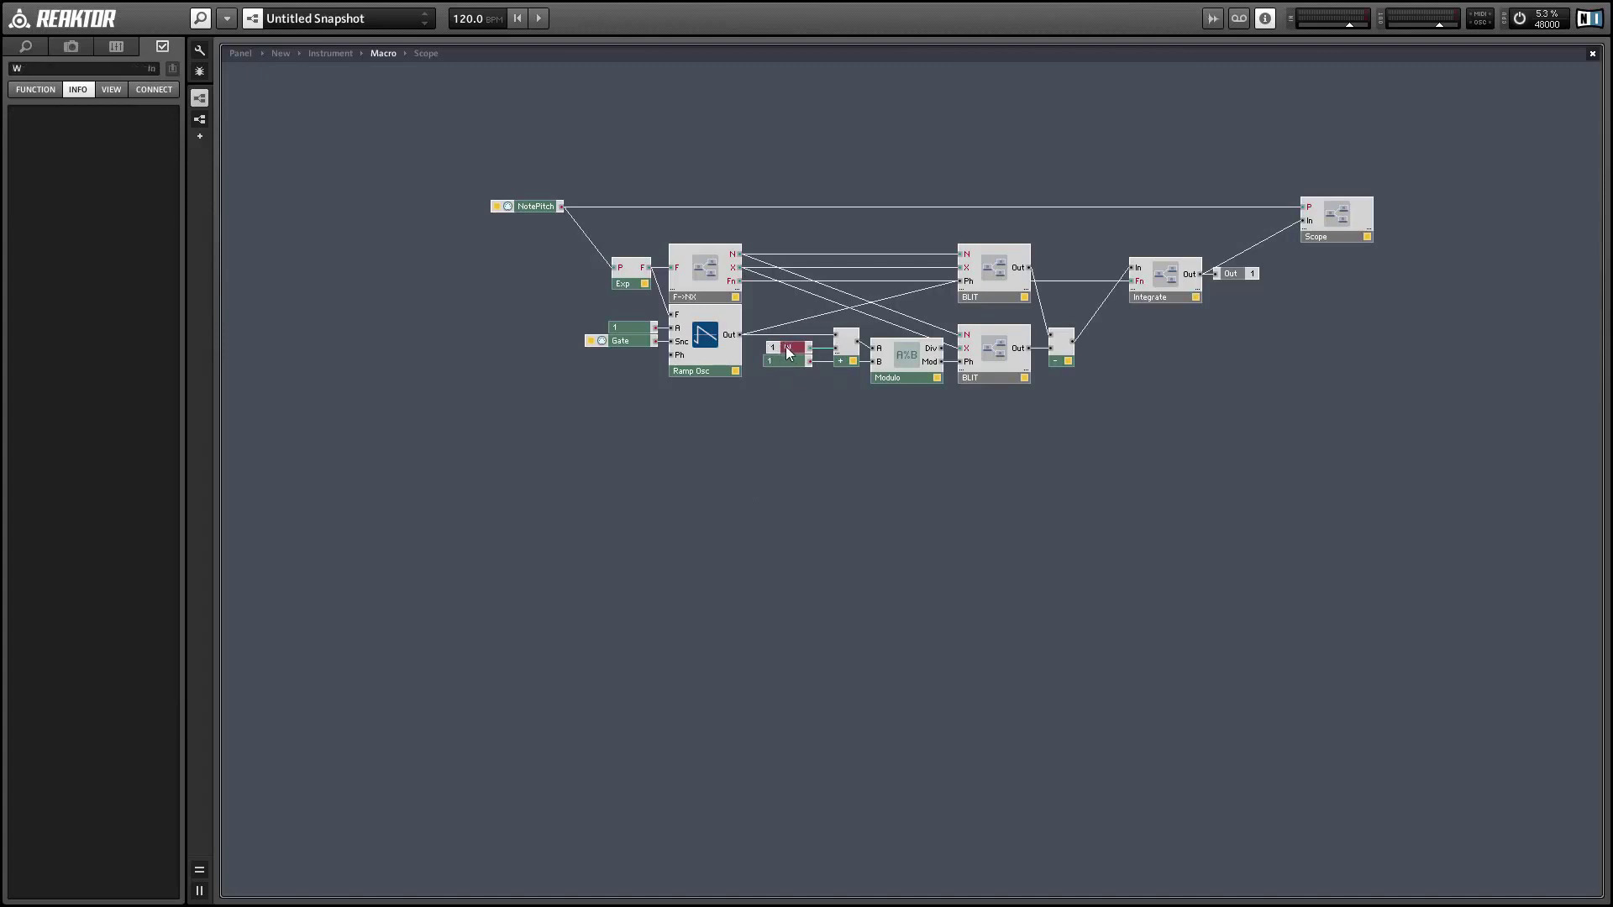
double_click(786, 406)
right_click(418, 244)
click(436, 253)
click(27, 90)
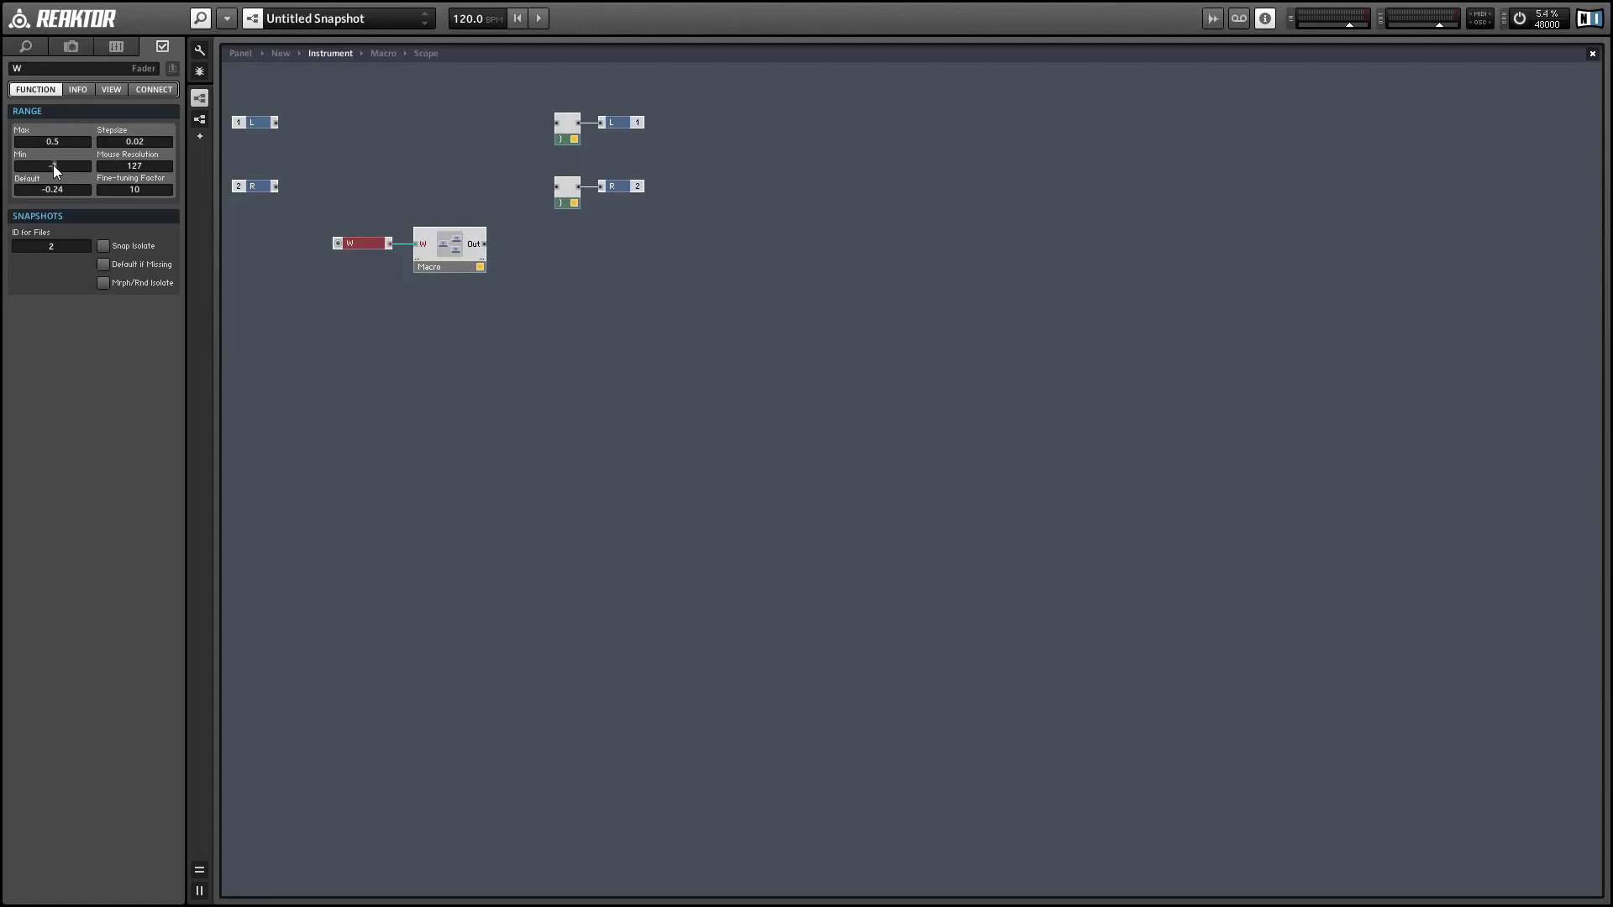
click(392, 176)
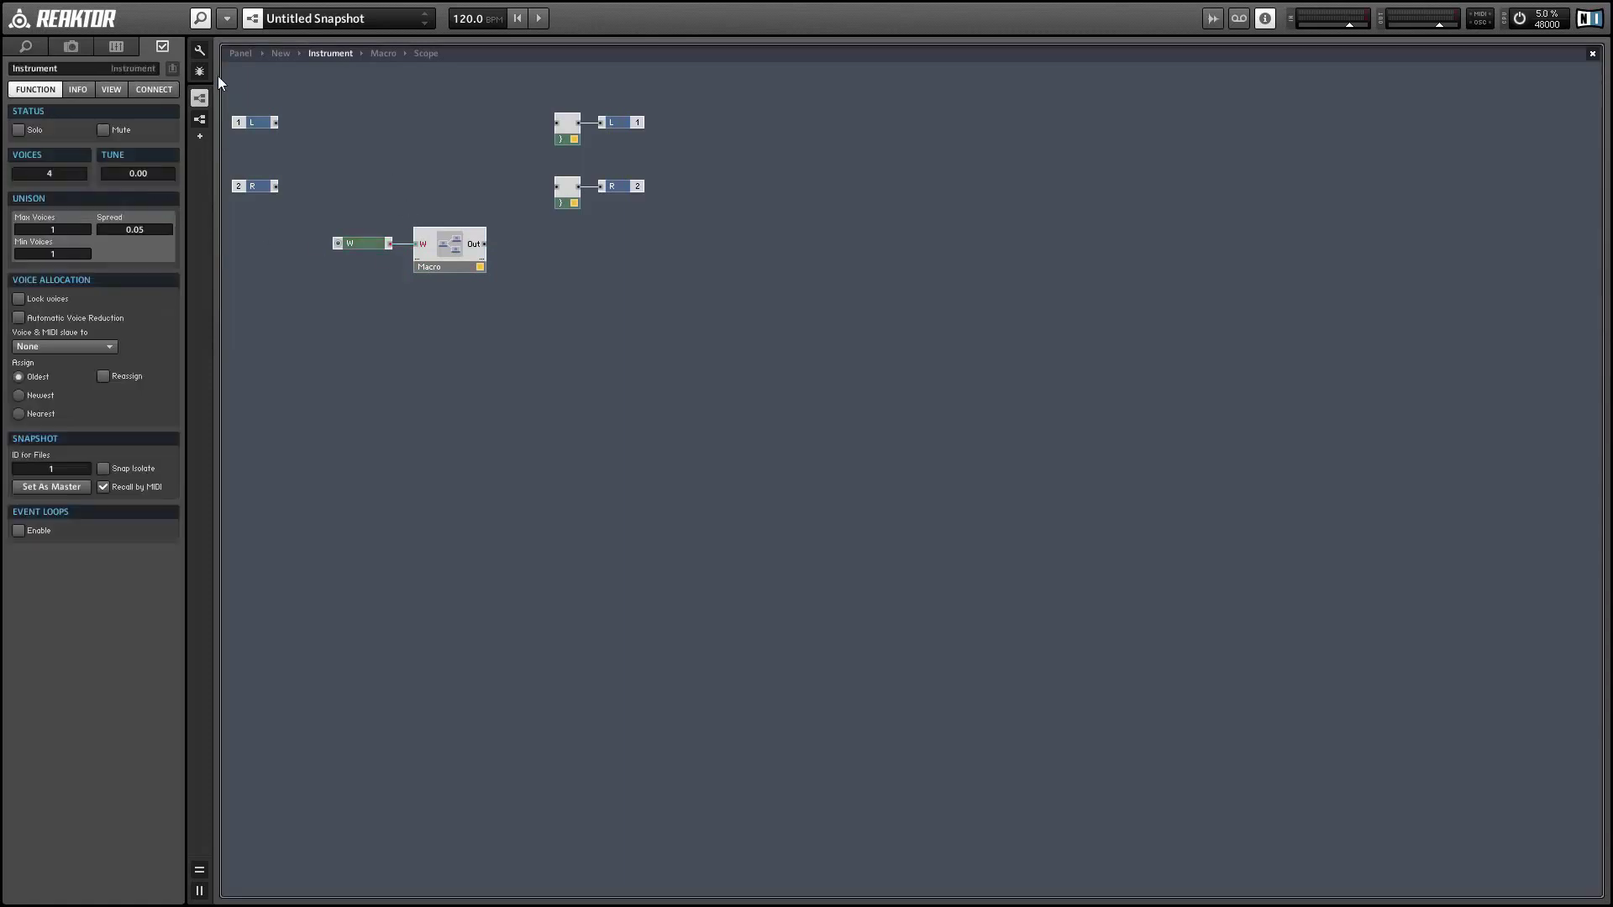
- Show the instrument panel in edit mode with the W knob selected
click(240, 53)
click(199, 50)
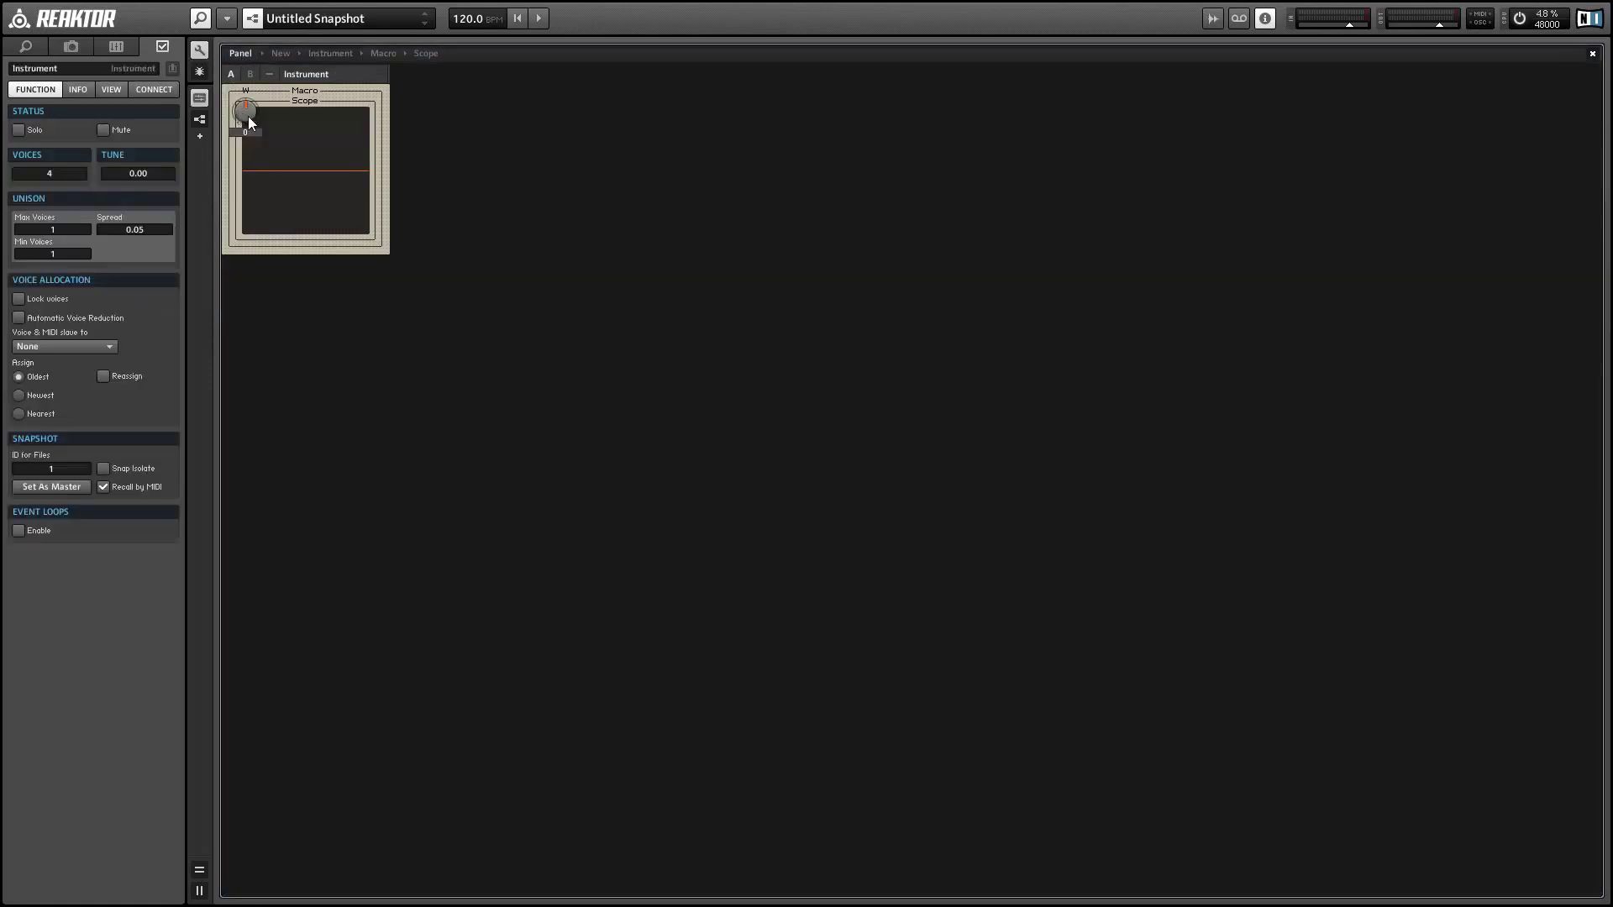
click(410, 163)
- Leave panel editing, turn W slightly below zero, and return to the instrument structure
click(199, 50)
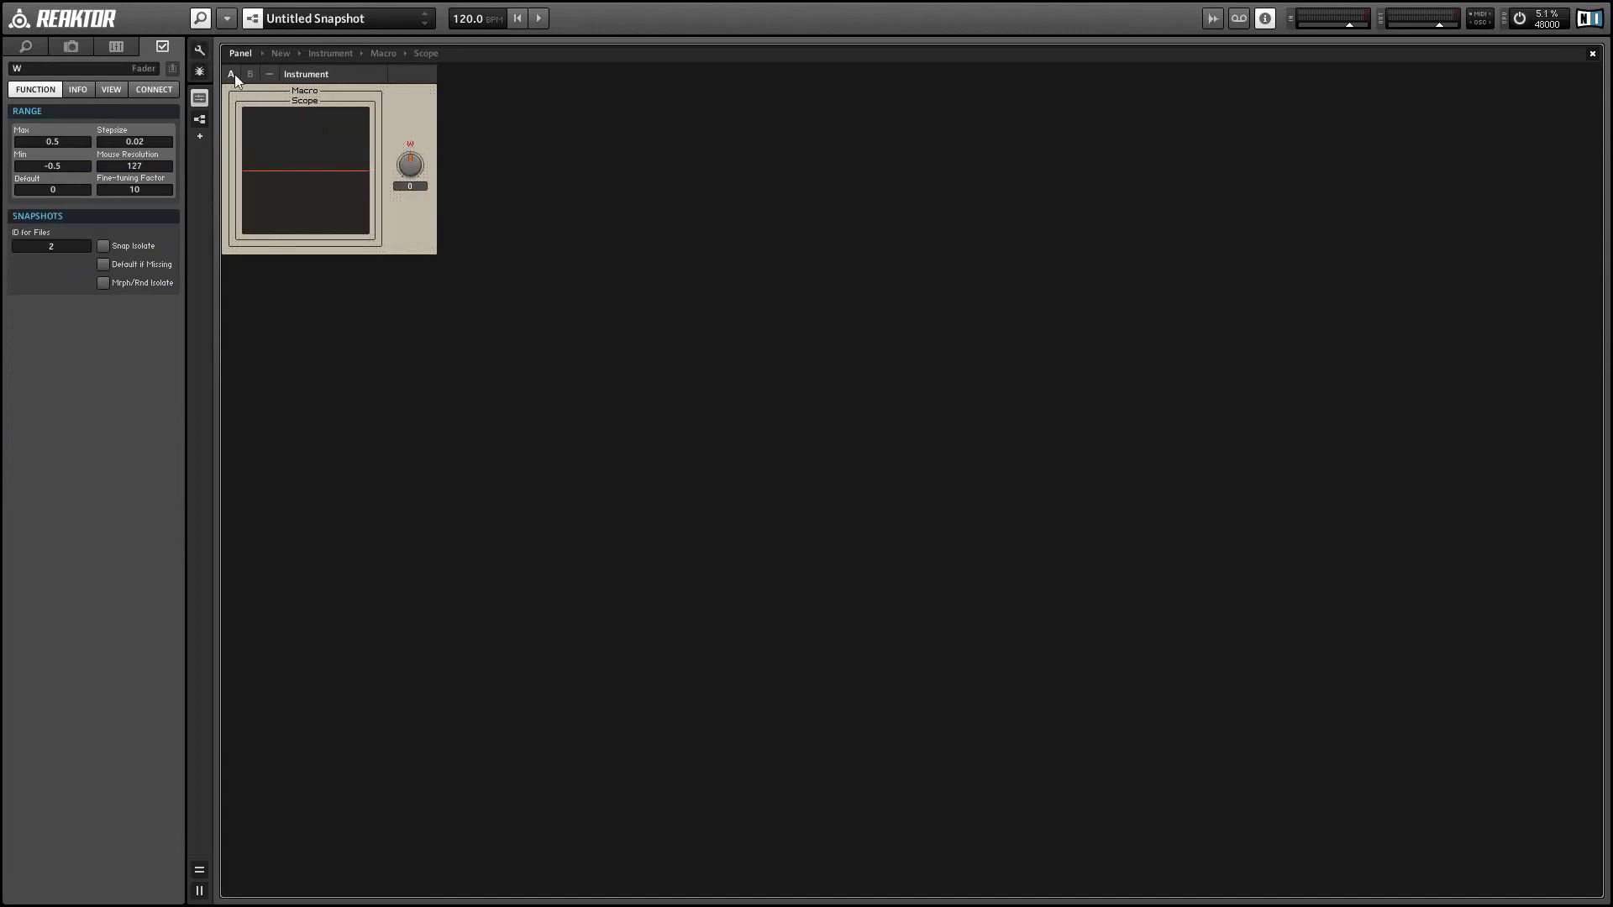
click(427, 225)
mouse_move(410, 167)
mouse_down()
mouse_move(410, 239)
mouse_move(375, 115)
mouse_move(347, 224)
mouse_move(285, 110)
mouse_move(253, 121)
mouse_move(223, 204)
mouse_move(213, 181)
mouse_move(355, 149)
mouse_up()
double_click(391, 124)
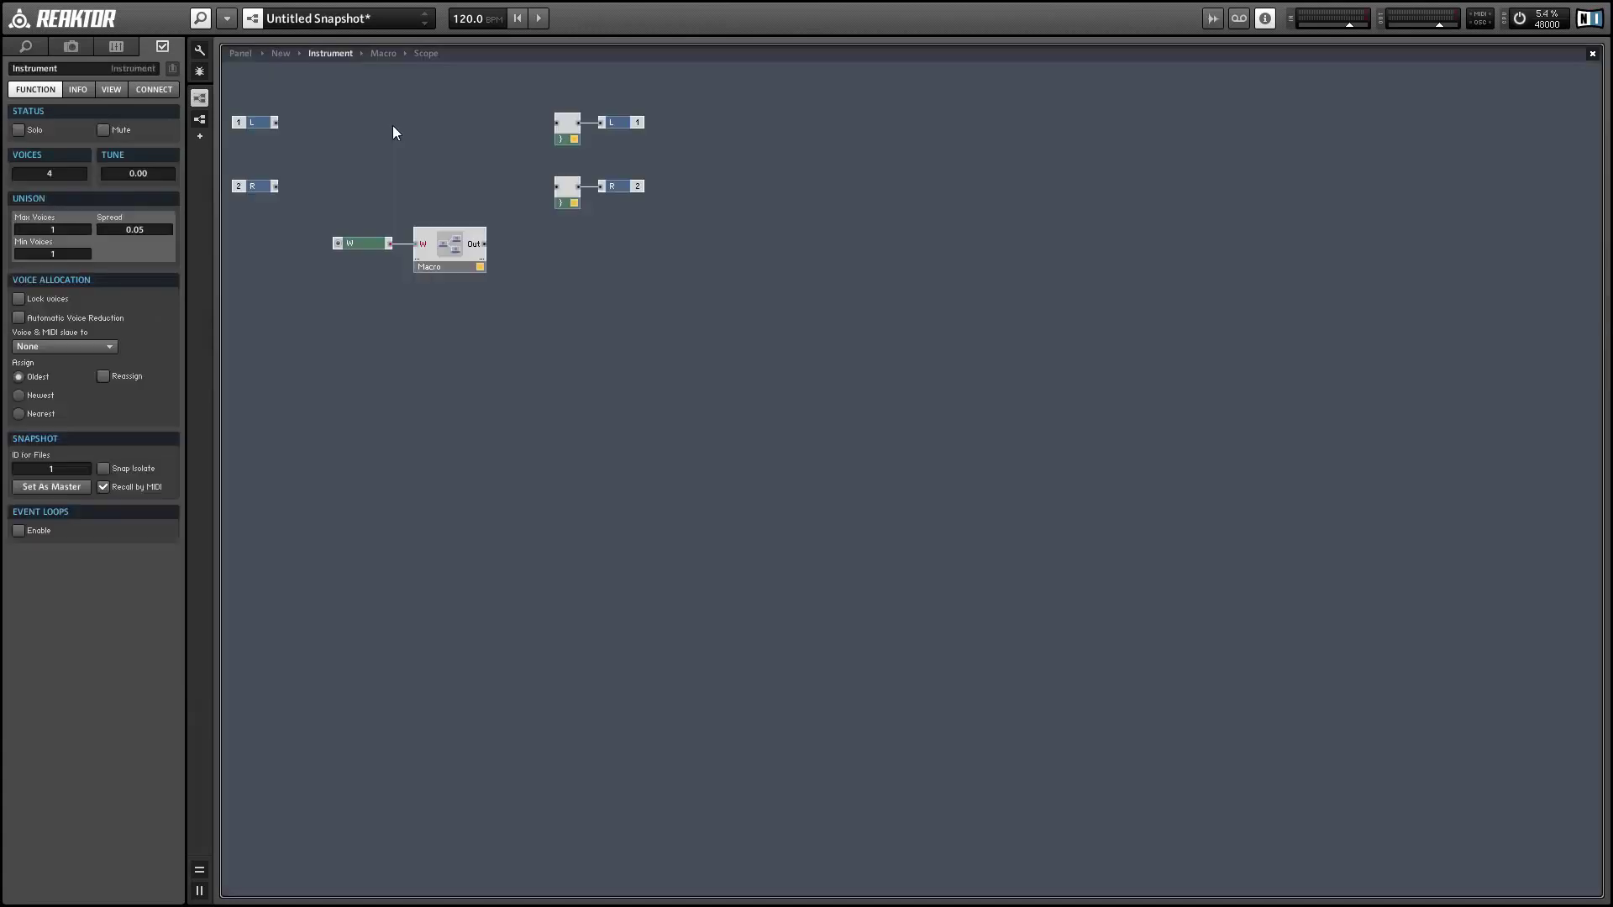
- Inside the Macro, shift Integrate left and move Scope and Out further right
double_click(444, 256)
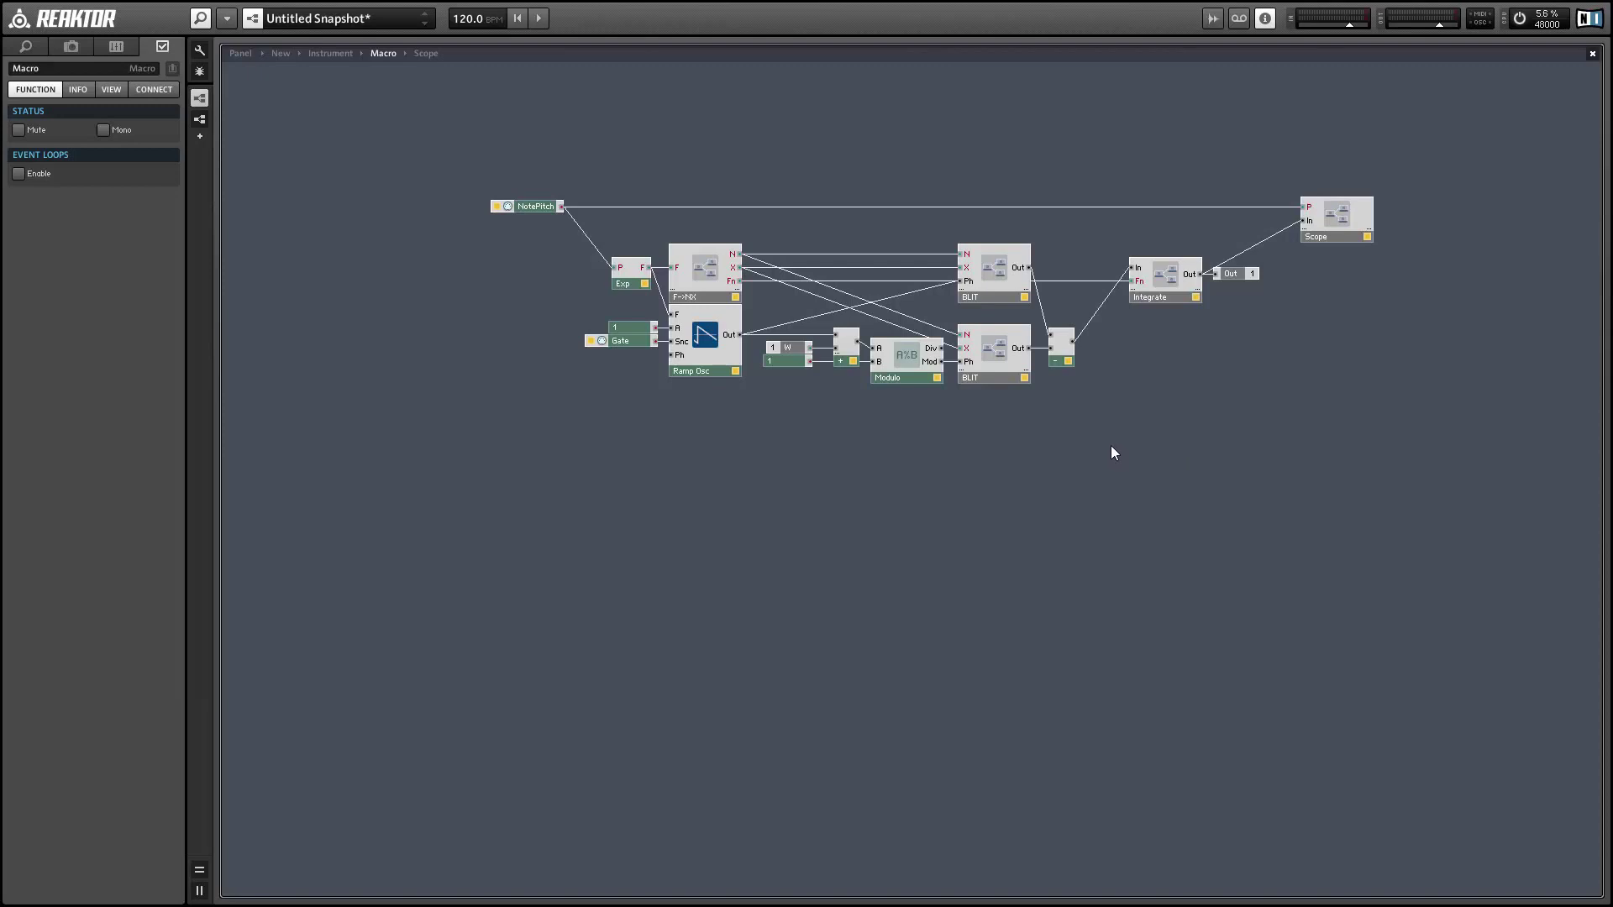
drag(1159, 294, 1124, 294)
drag(1212, 141, 1409, 316)
drag(1358, 234, 1479, 234)
- Duplicate Integrate after the first and wire the copy's output to the Scope and Out
click(1127, 284)
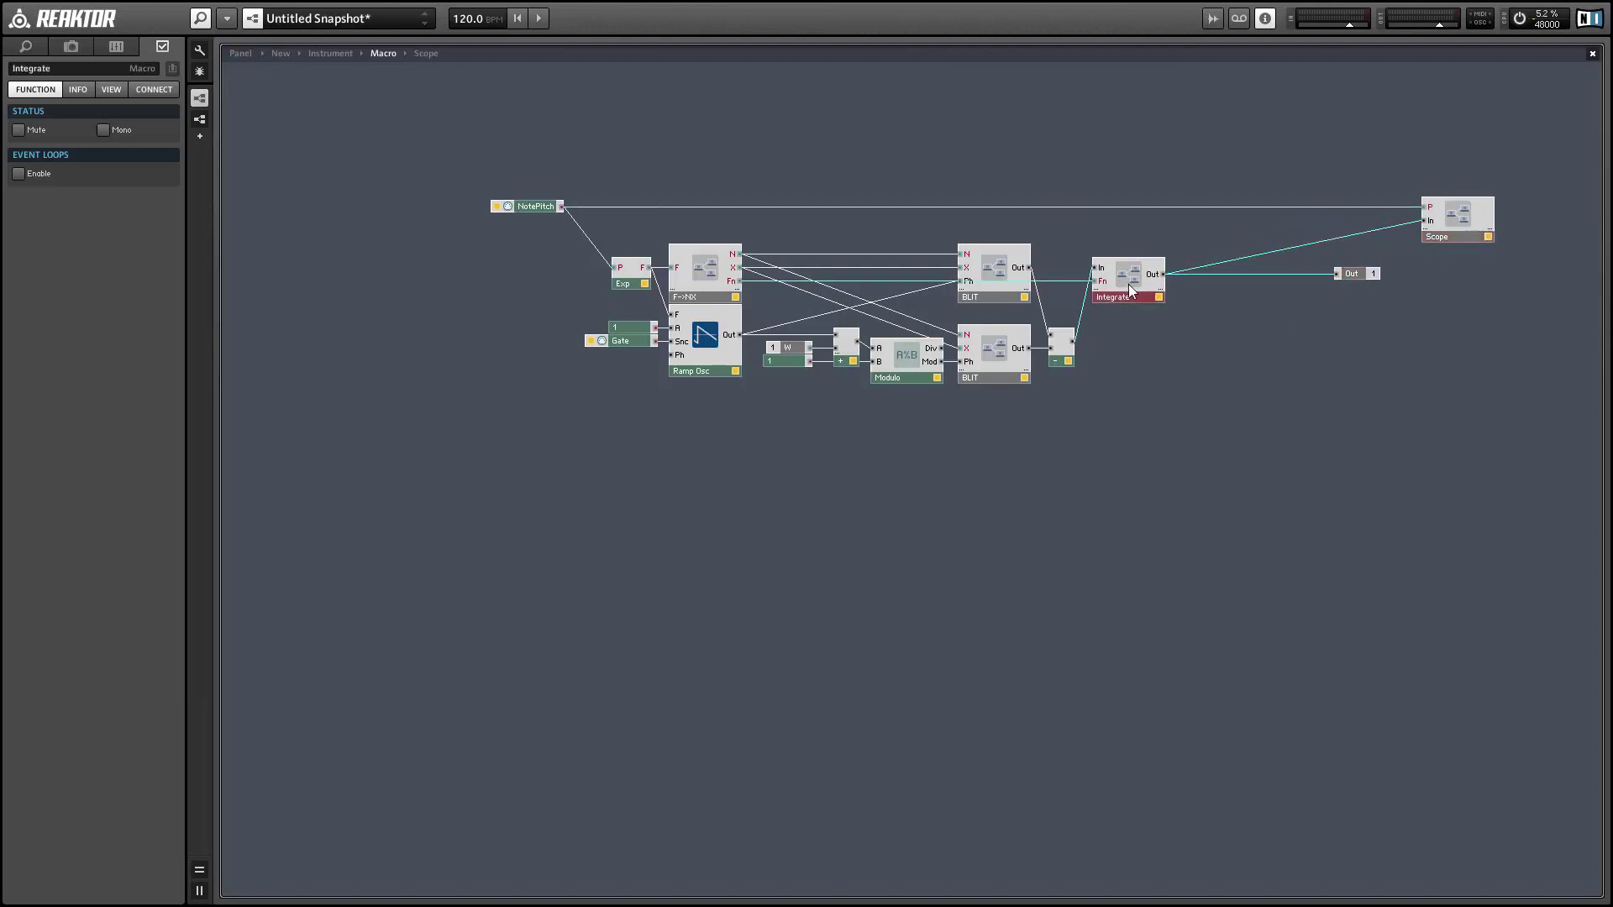
drag(1127, 297, 1336, 274)
drag(1315, 351, 1425, 221)
drag(1283, 361, 1227, 286)
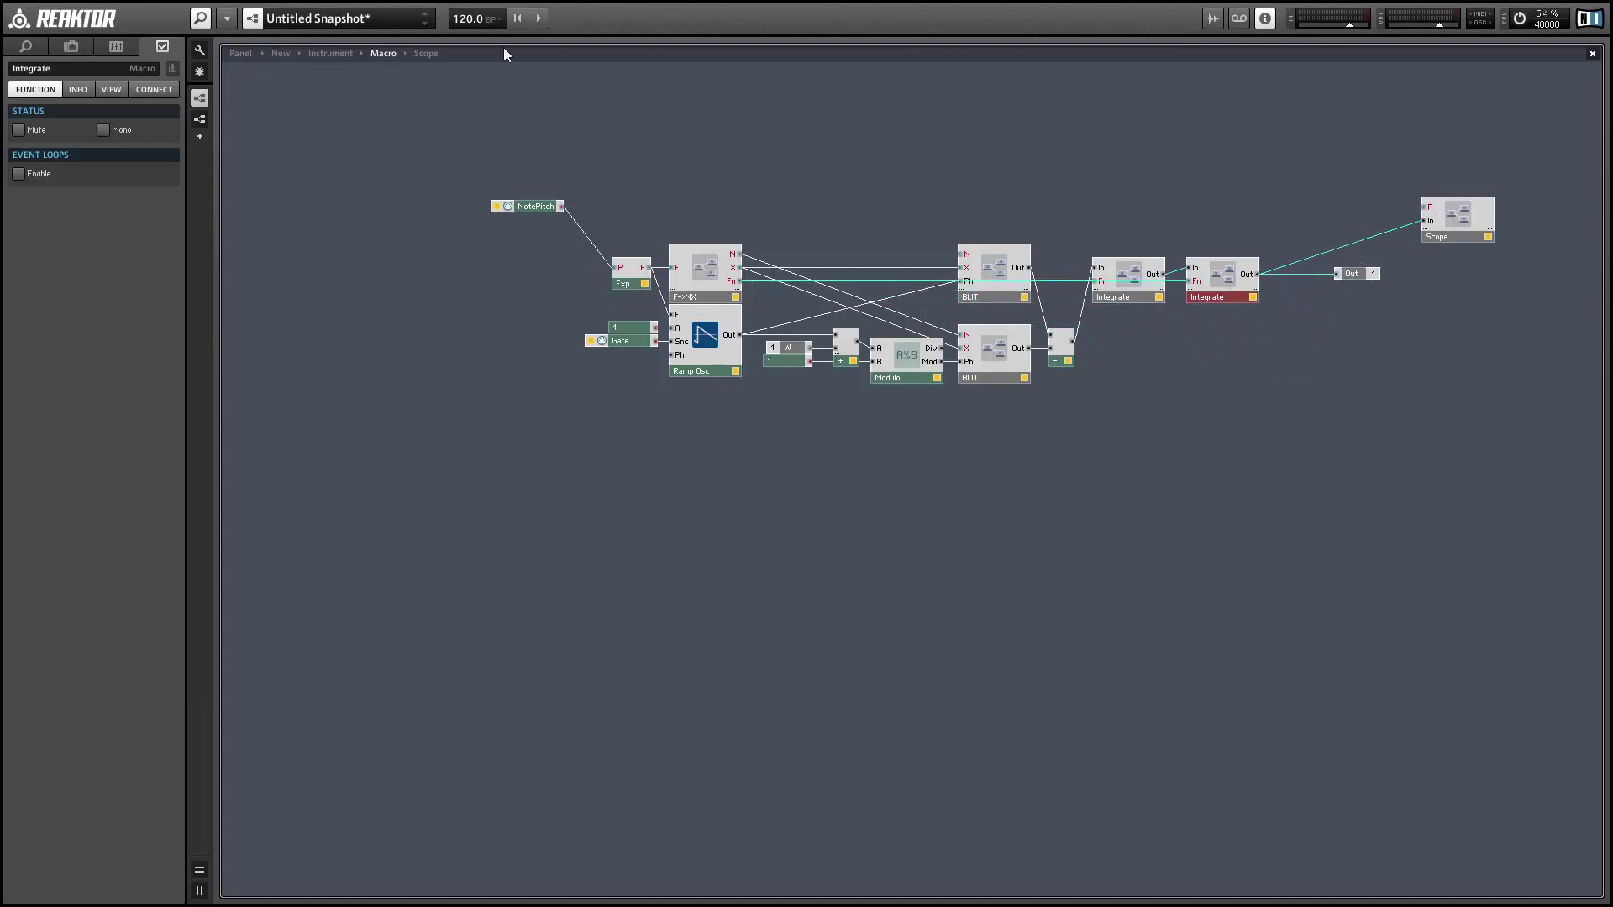
click(239, 53)
- Raise the W knob to its 0.5 maximum, then go back into the macro's structure
click(410, 166)
scroll(411, 168, down, 2)
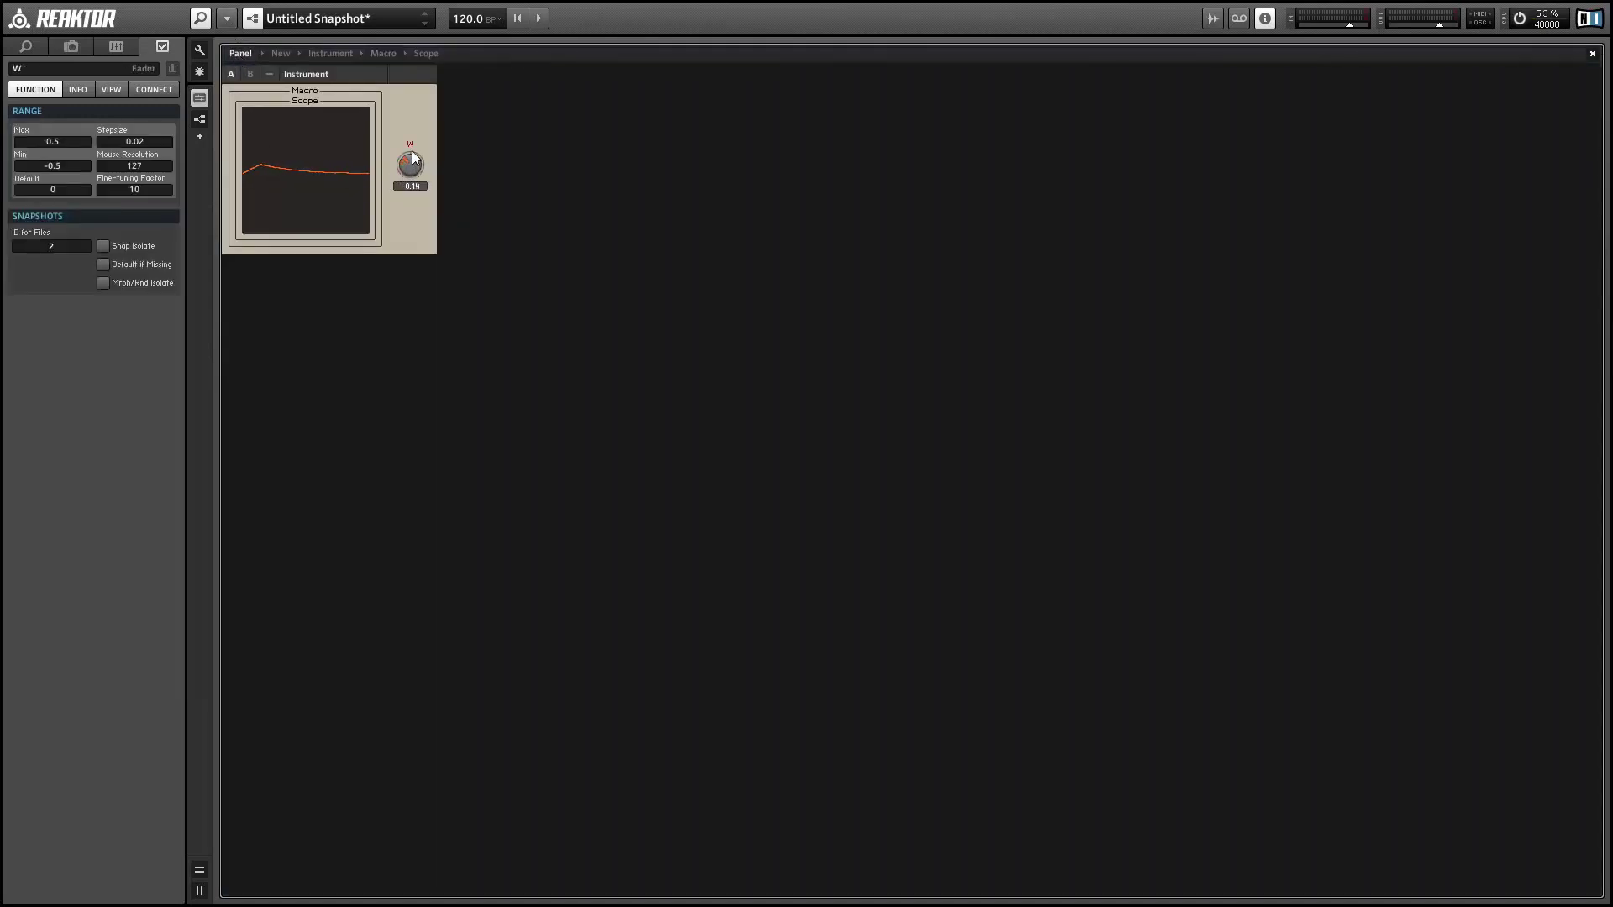
drag(413, 126, 425, 47)
double_click(375, 199)
double_click(664, 490)
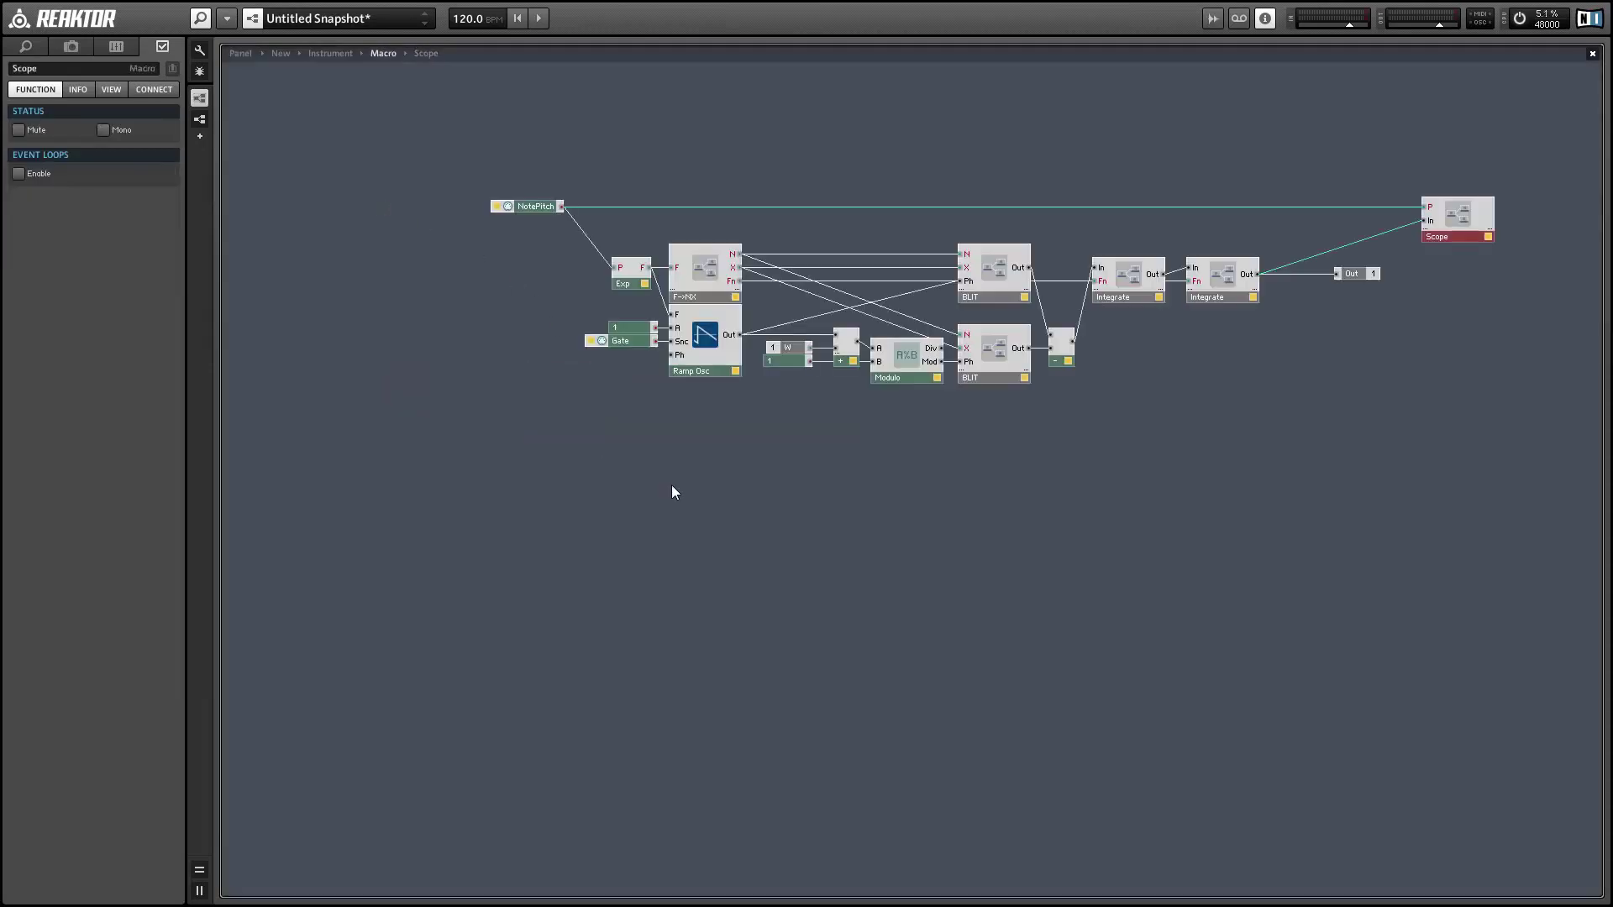
click(1260, 366)
- Insert a Multiply fed by the second Integrate, with a Constant of 6 on its lower input
double_click(1259, 363)
text(mult)
key(Return)
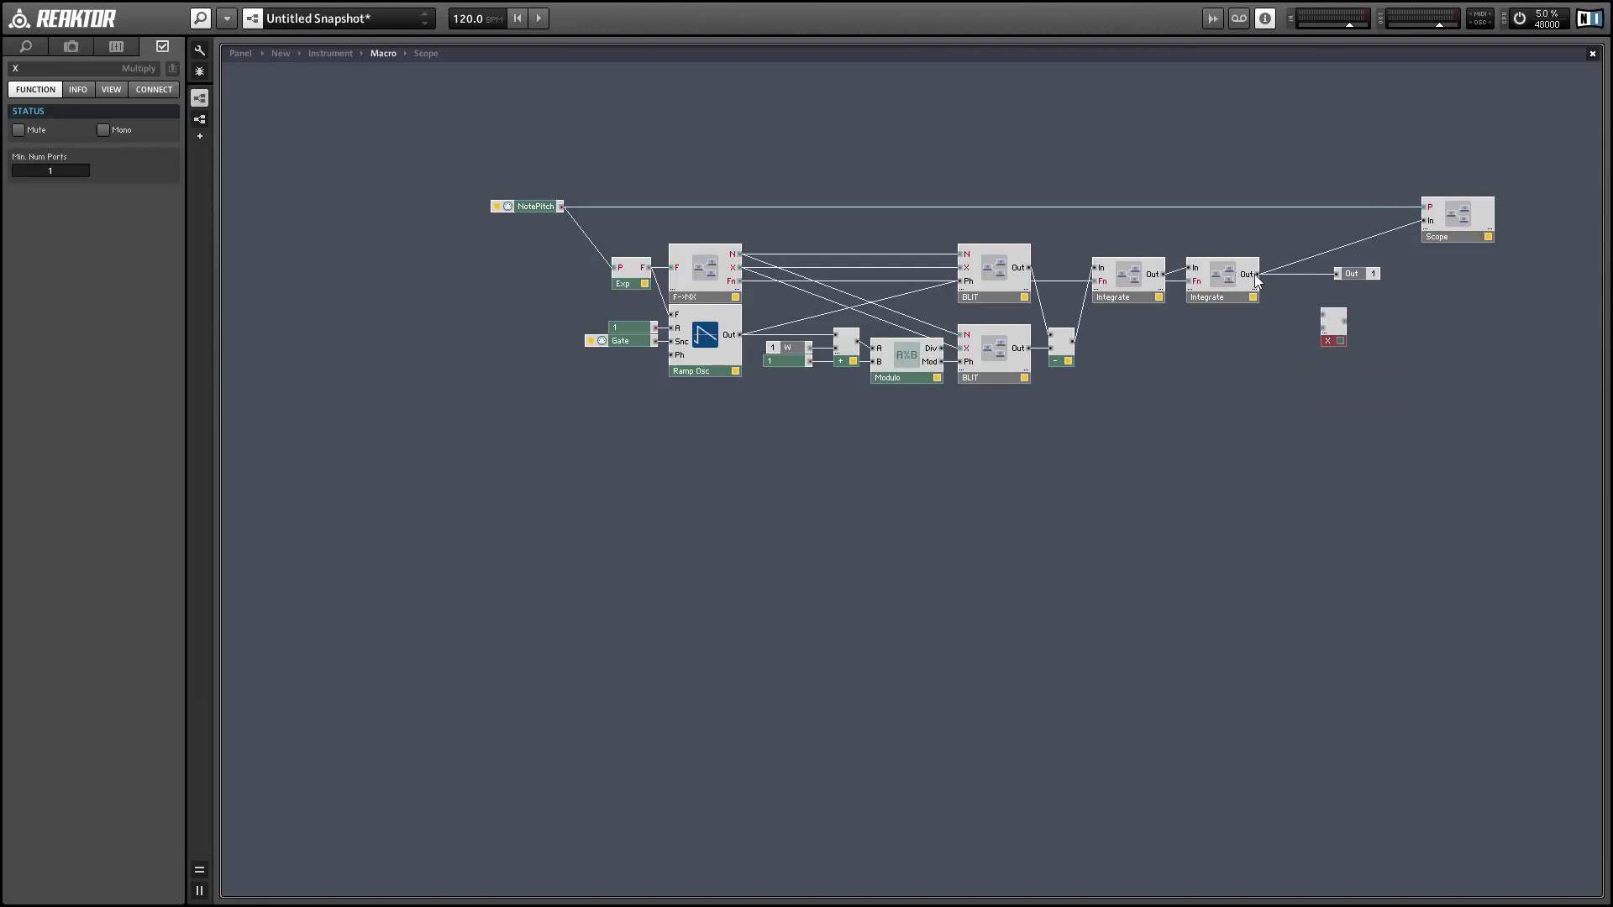
drag(1315, 314, 1323, 314)
right_click(1323, 327)
click(1377, 358)
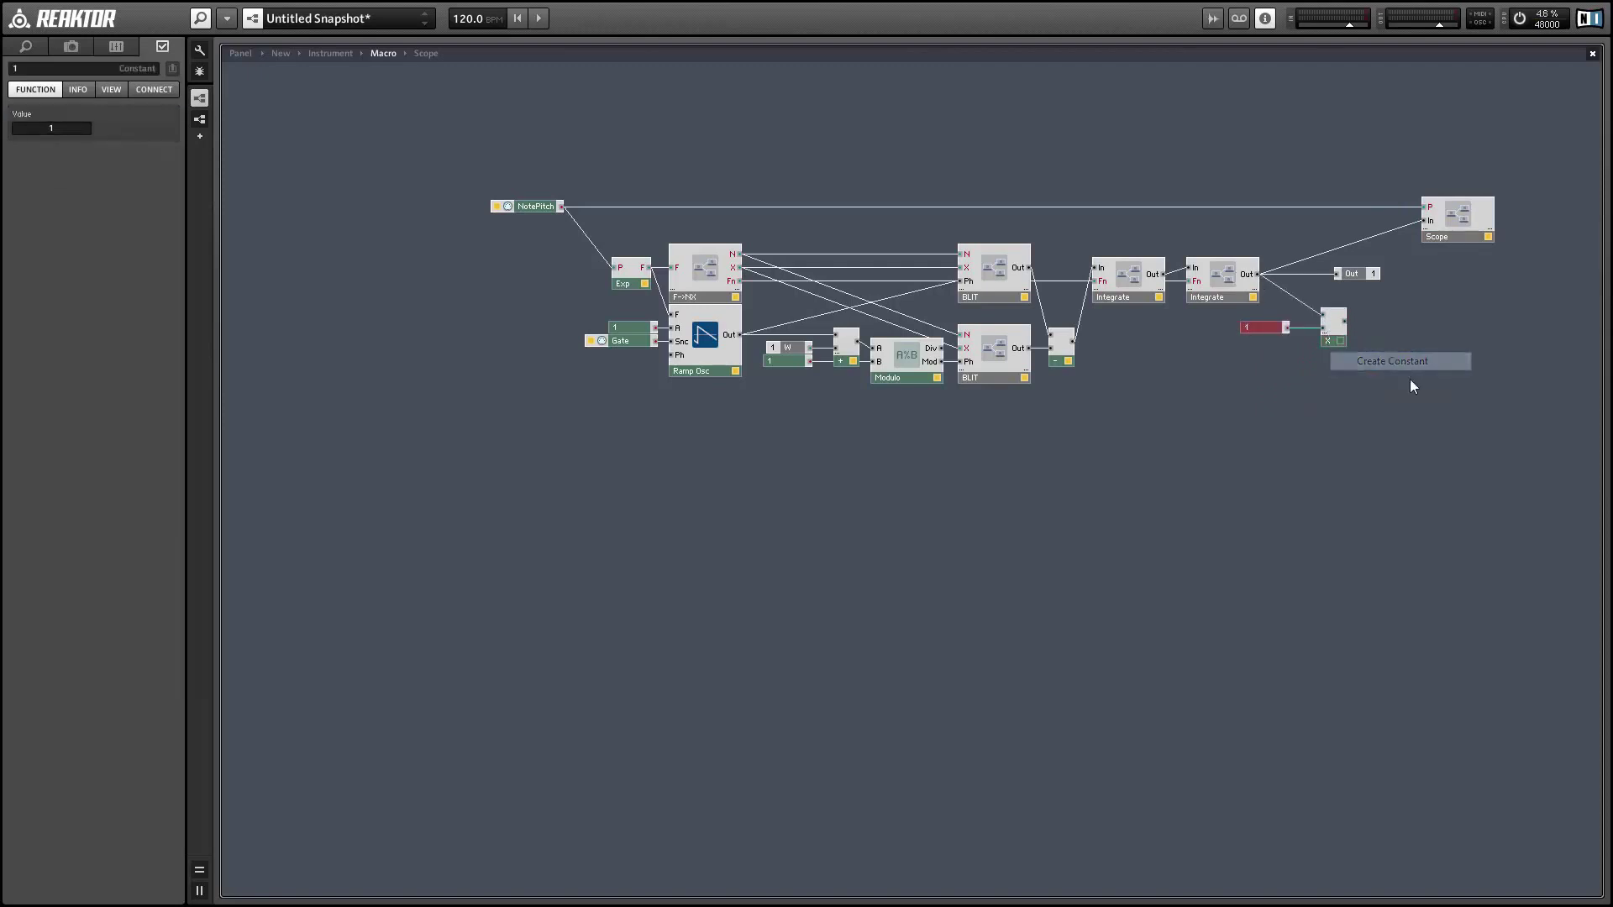
click(17, 132)
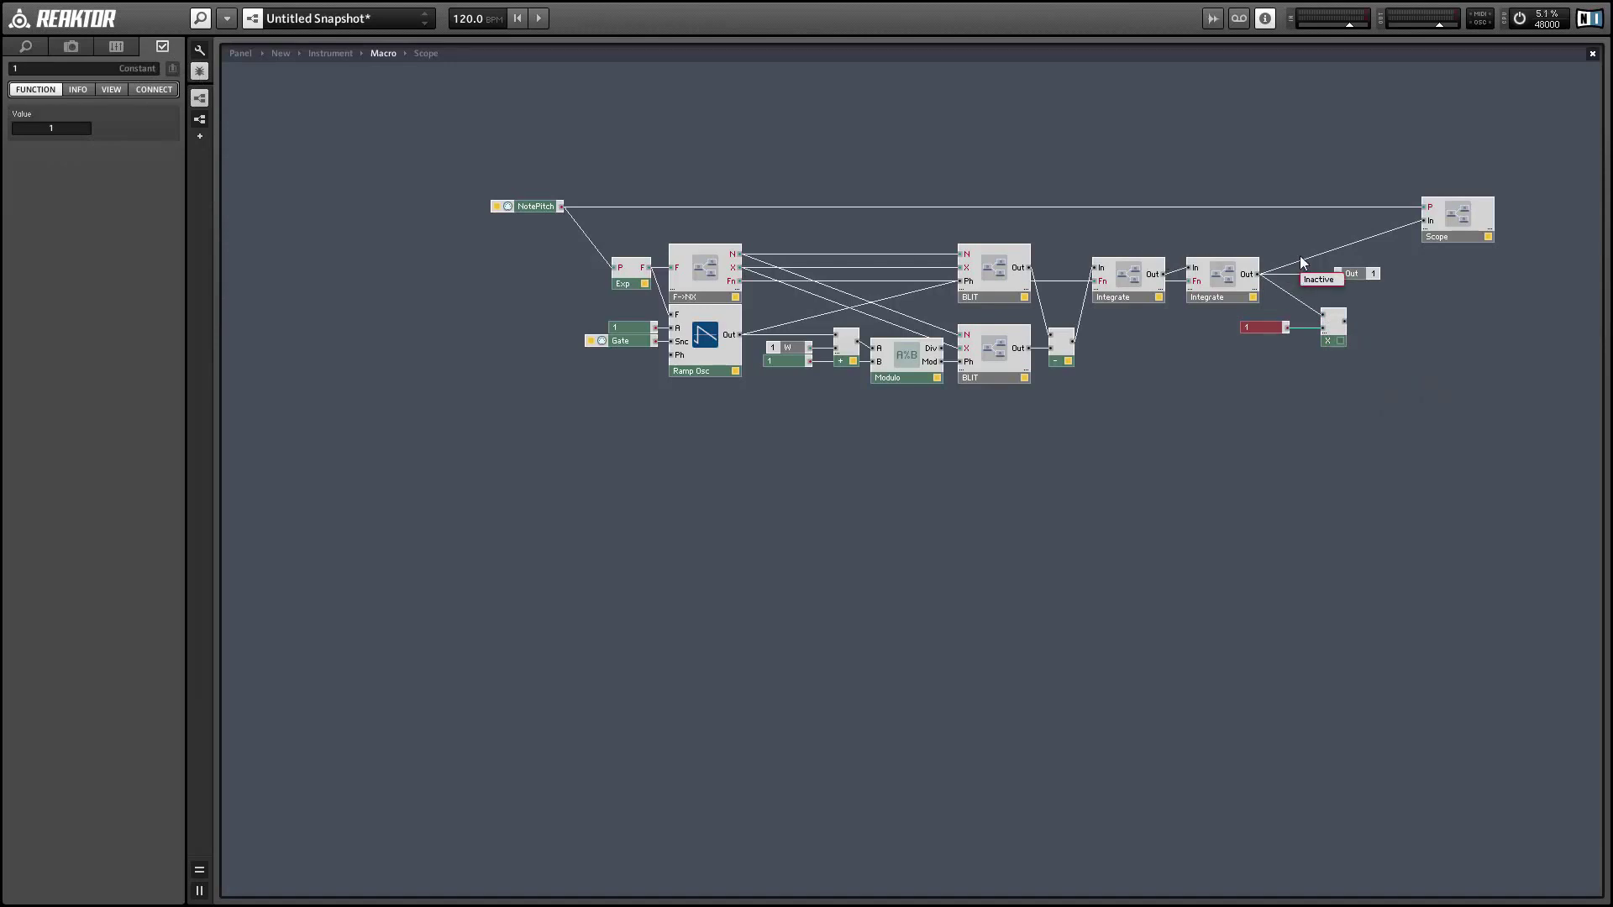
- Tidy the layout by repositioning the Multiply and the constant 6 module
mouse_move(1308, 263)
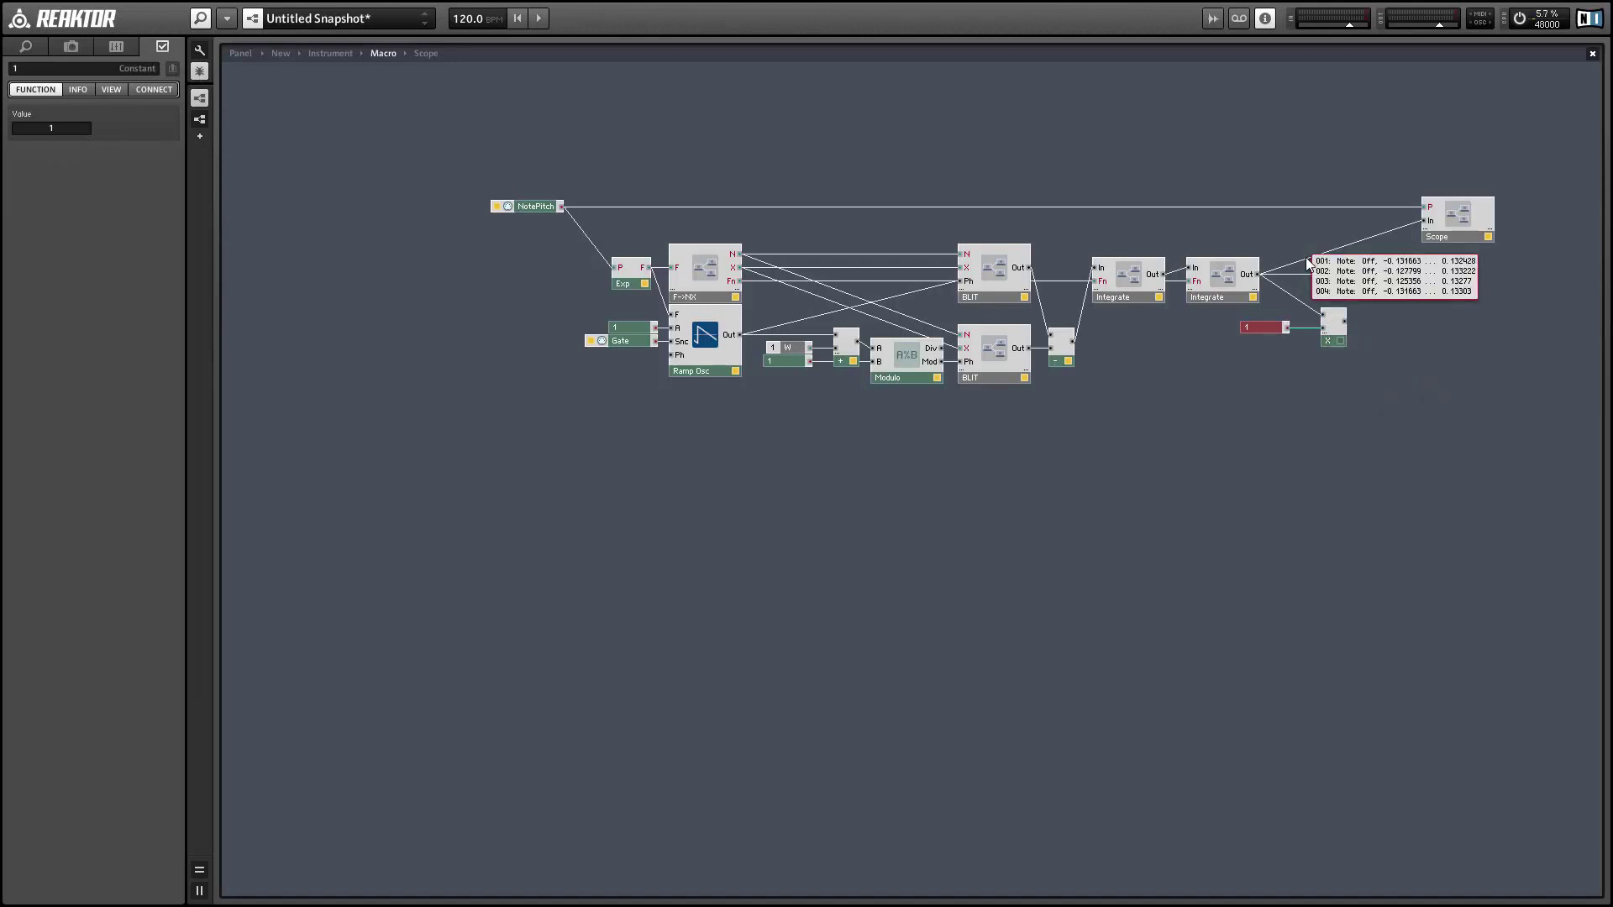
scroll(72, 126, up, 5)
click(1307, 373)
drag(1343, 315, 1425, 221)
drag(1258, 327, 1362, 291)
click(1357, 507)
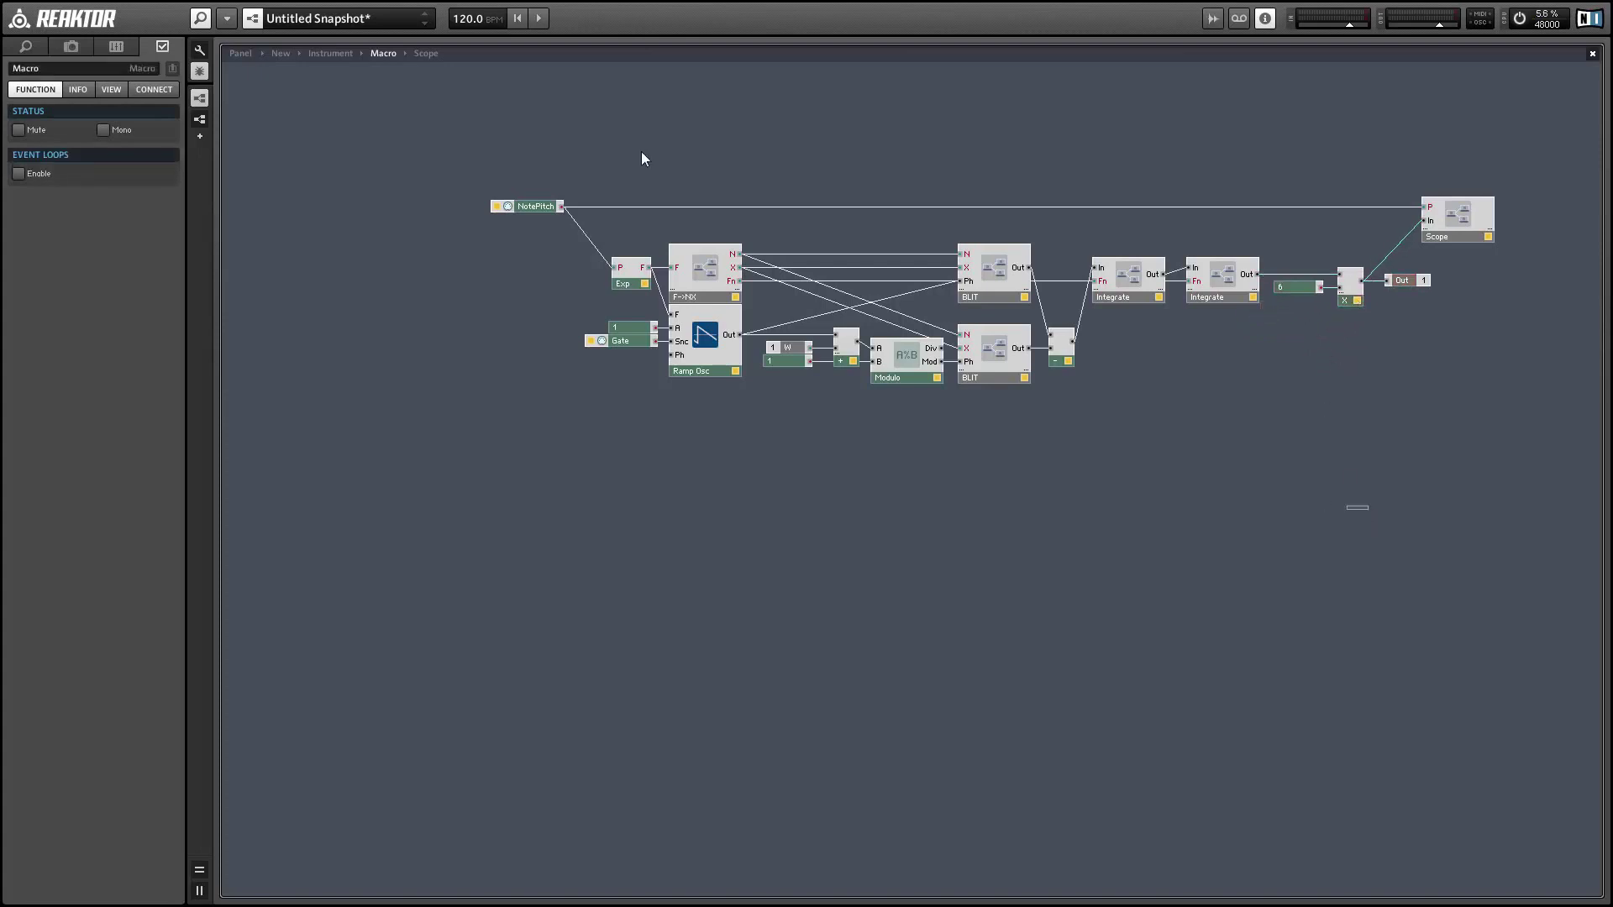
- On the instrument panel, turn the W knob down to -0.5
click(239, 51)
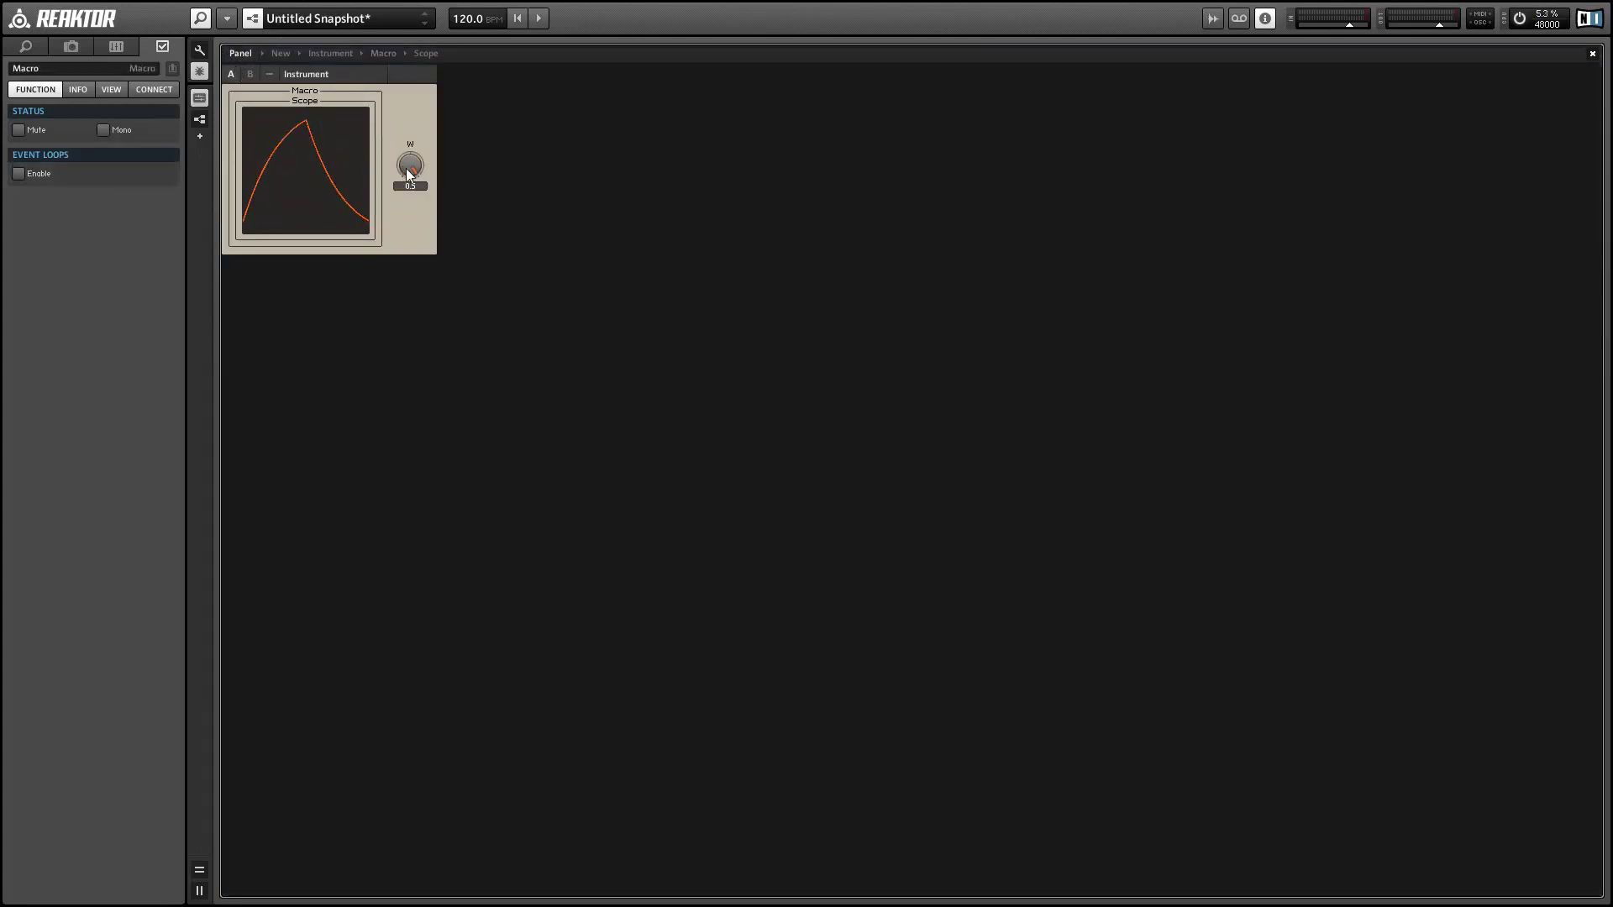
drag(417, 172, 361, 292)
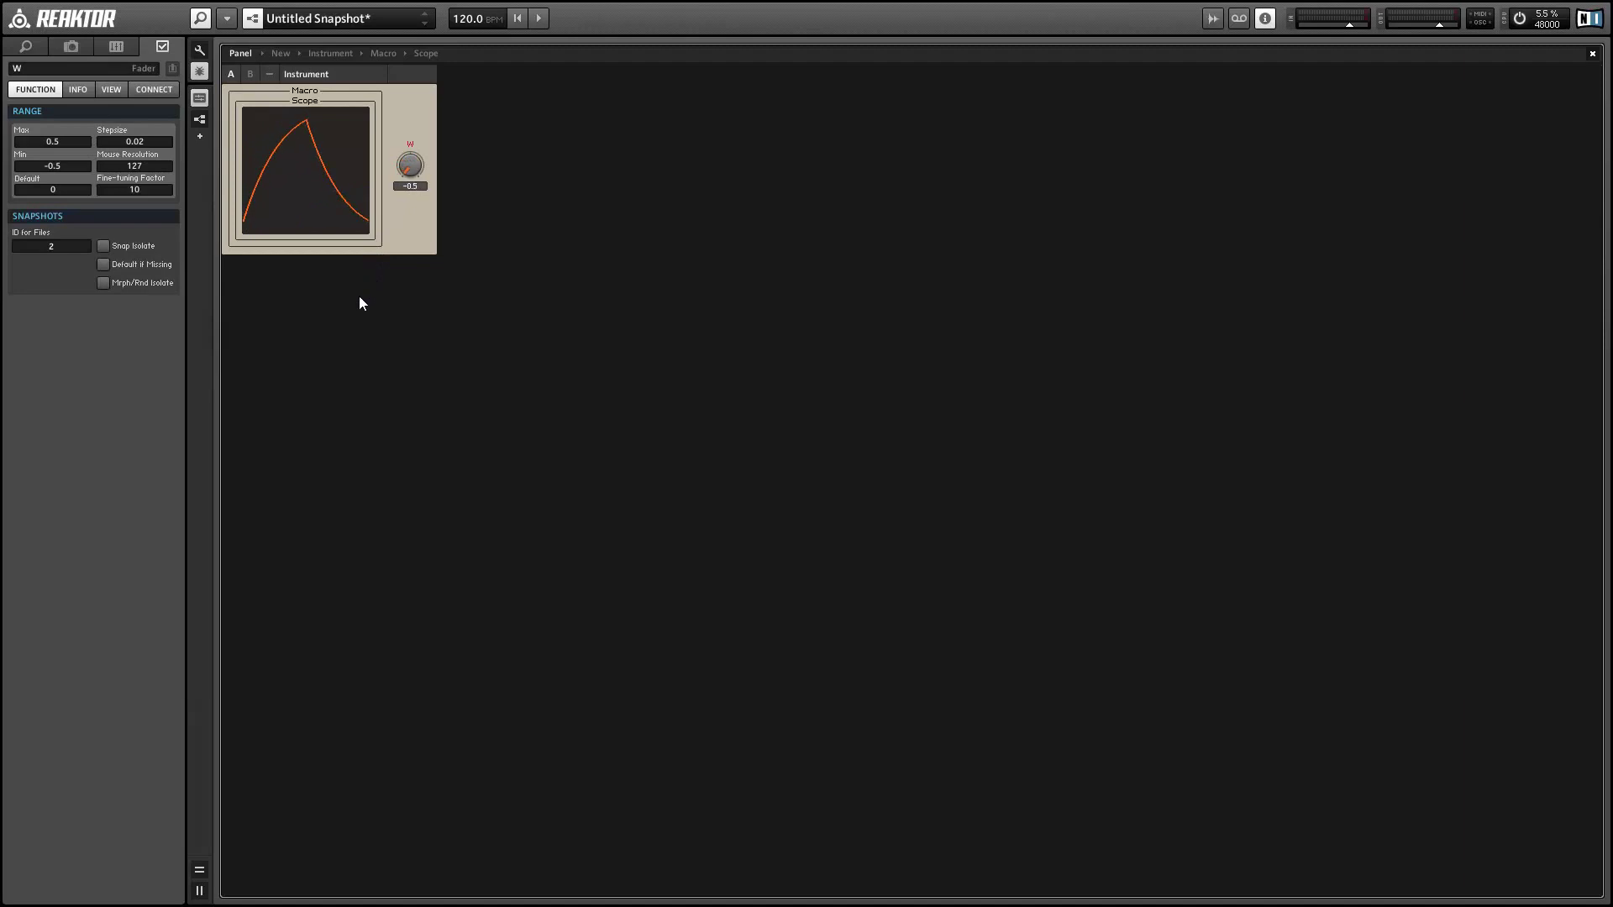
click(413, 237)
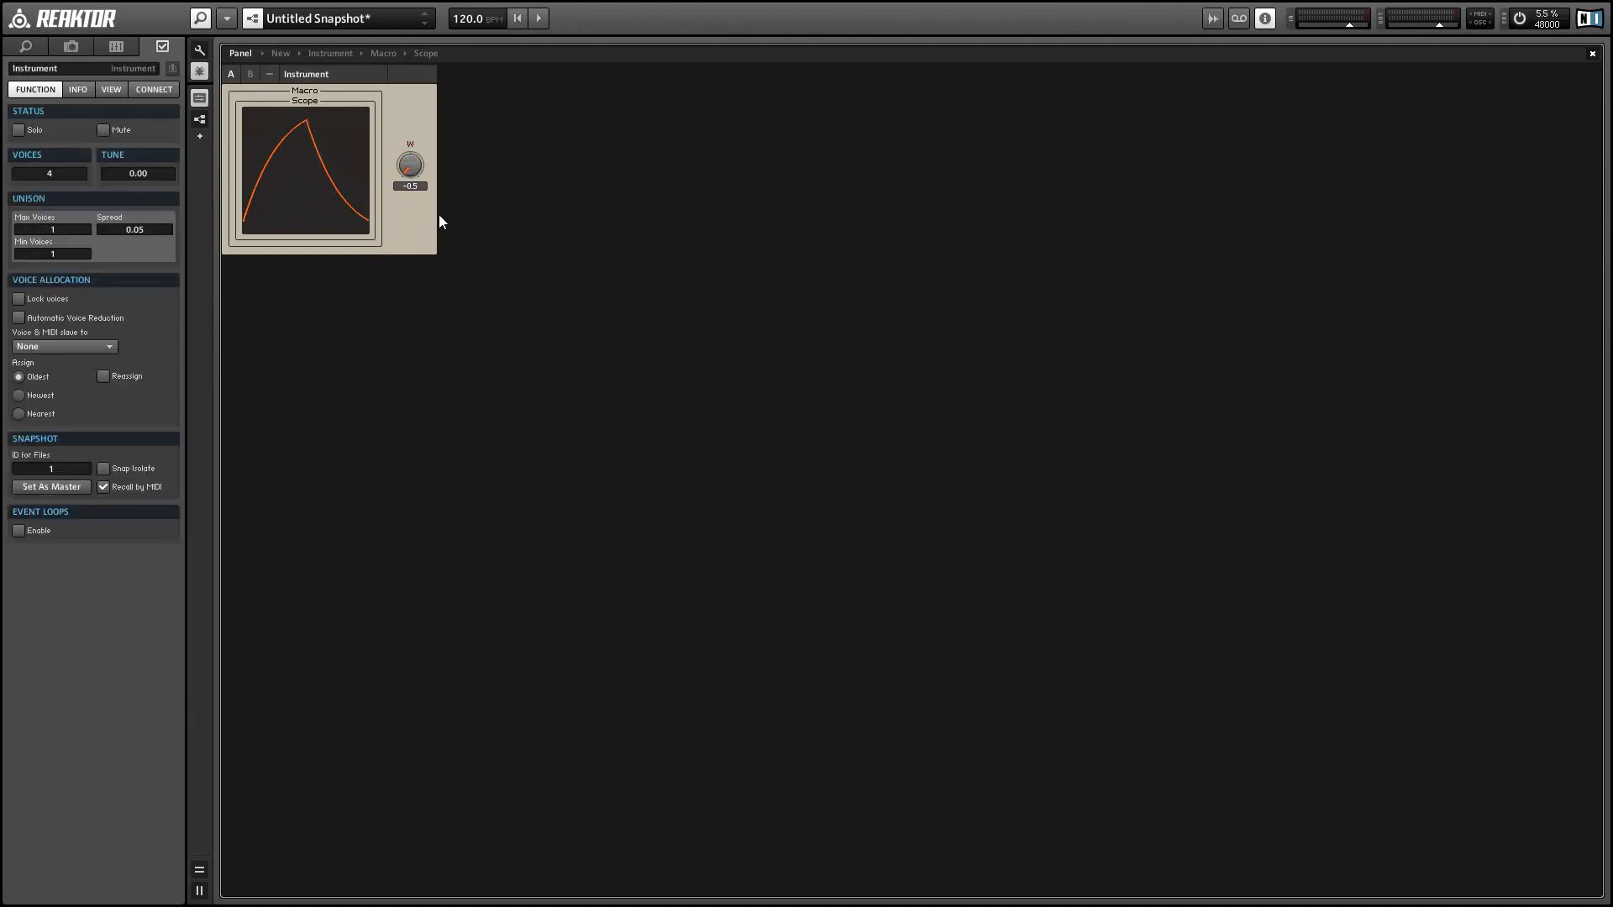